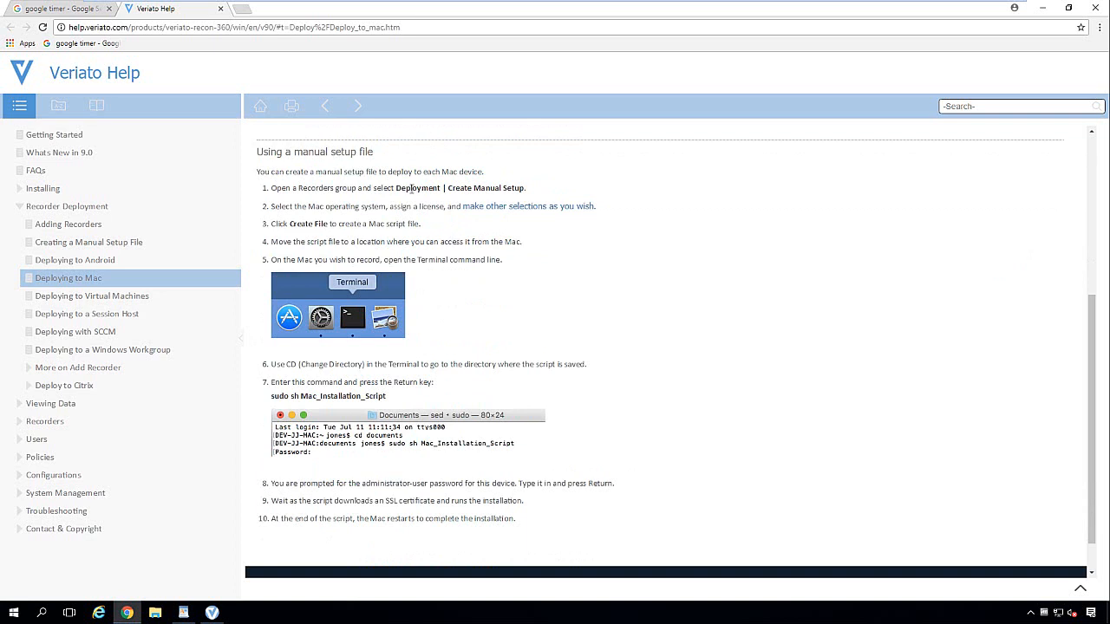
# Step: Highlight the 'Deployment | Create Manual Setup' path and the Mac sudo install command in Veriato Help
pyautogui.moveTo(399, 188); pyautogui.dragTo(528, 189)
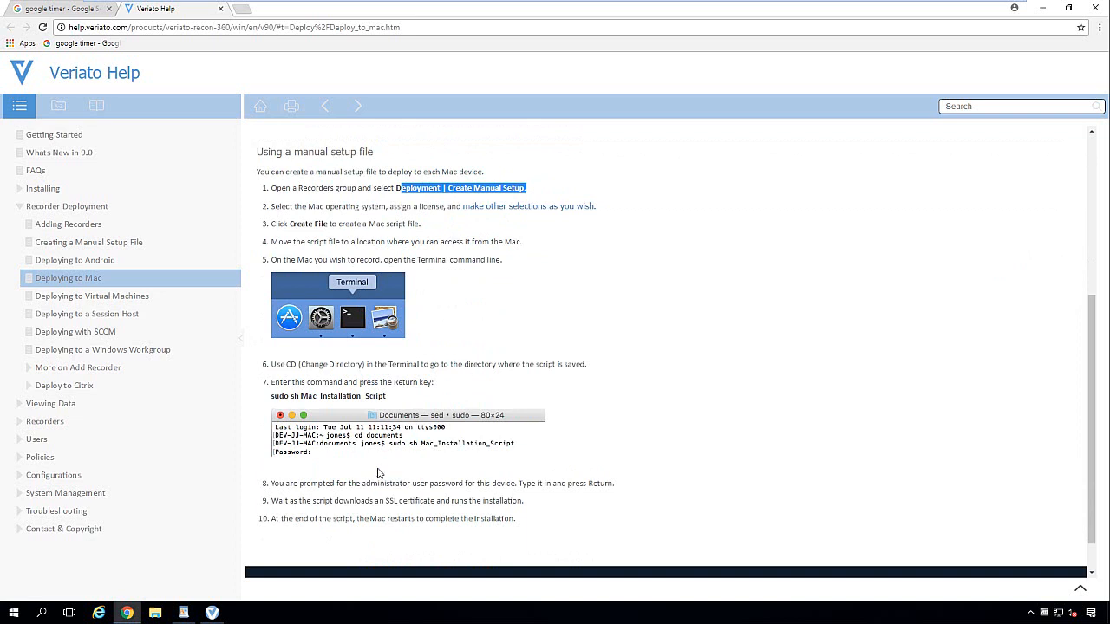
pyautogui.moveTo(392, 405); pyautogui.dragTo(275, 397)
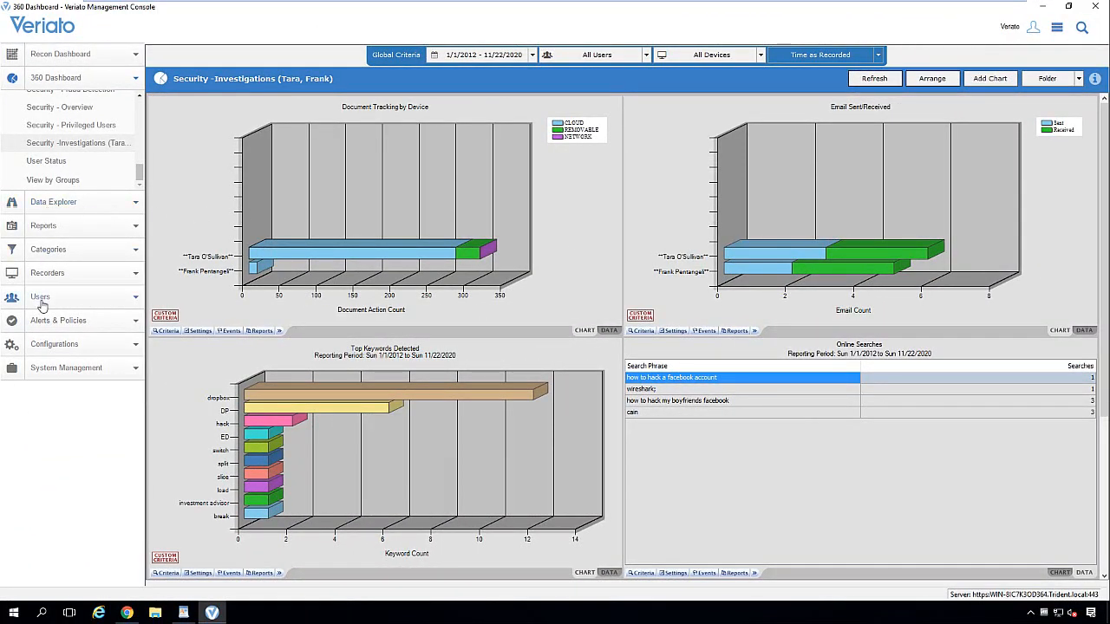
# Step: Add devices to Ungrouped recorders via Active Directory, entering the trident domain, admin account and password
pyautogui.click(51, 274)
pyautogui.click(52, 196)
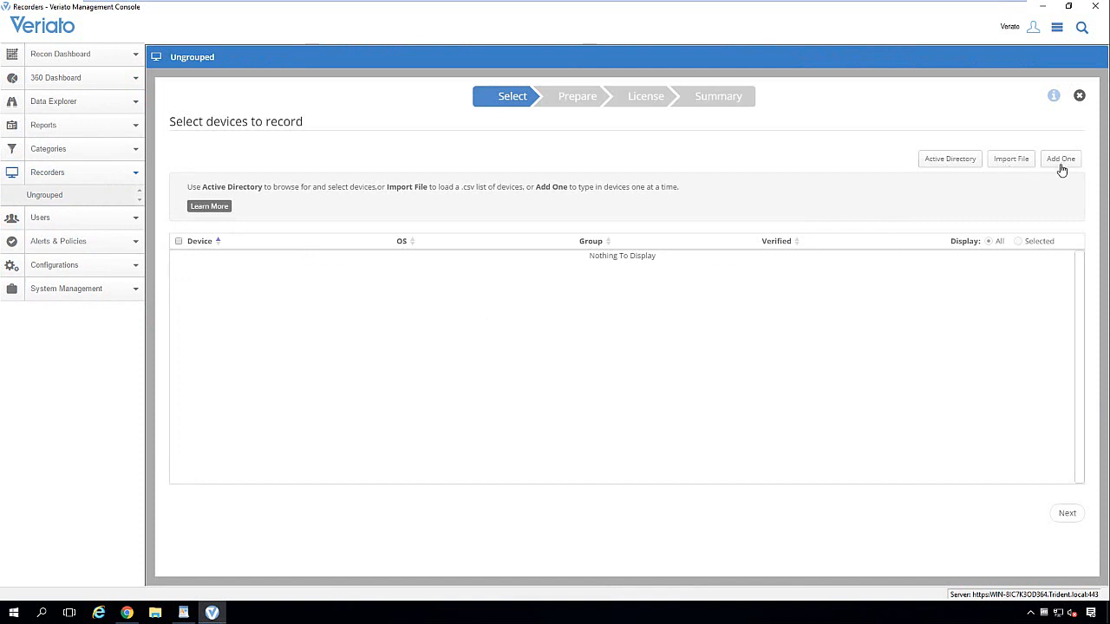
pyautogui.click(947, 165)
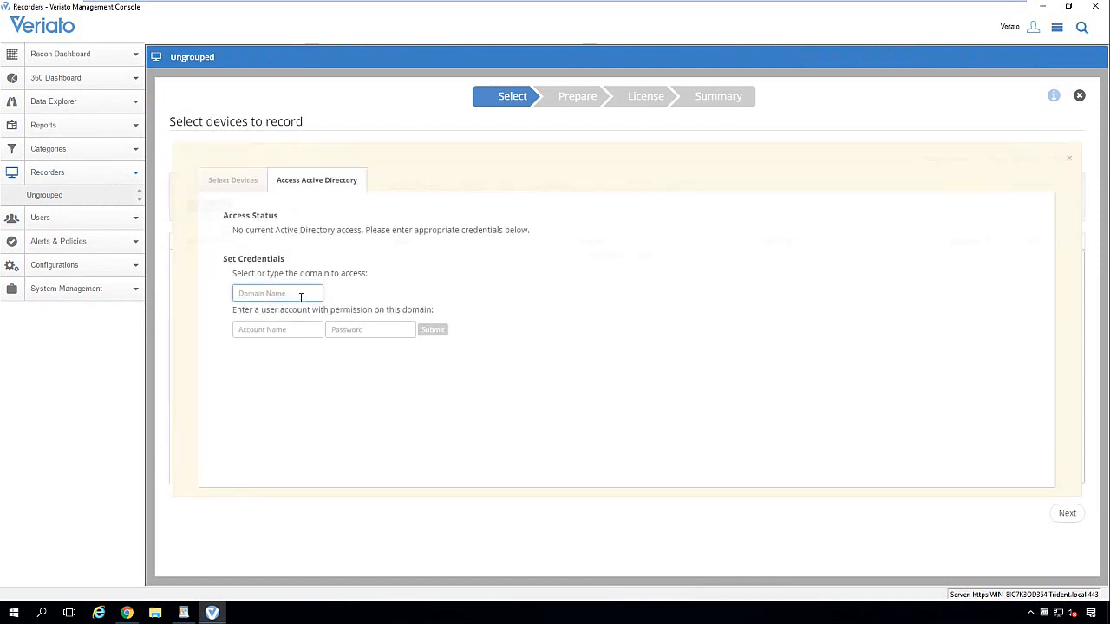
pyautogui.write('trident')
pyautogui.press('Tab')
pyautogui.write('admin')
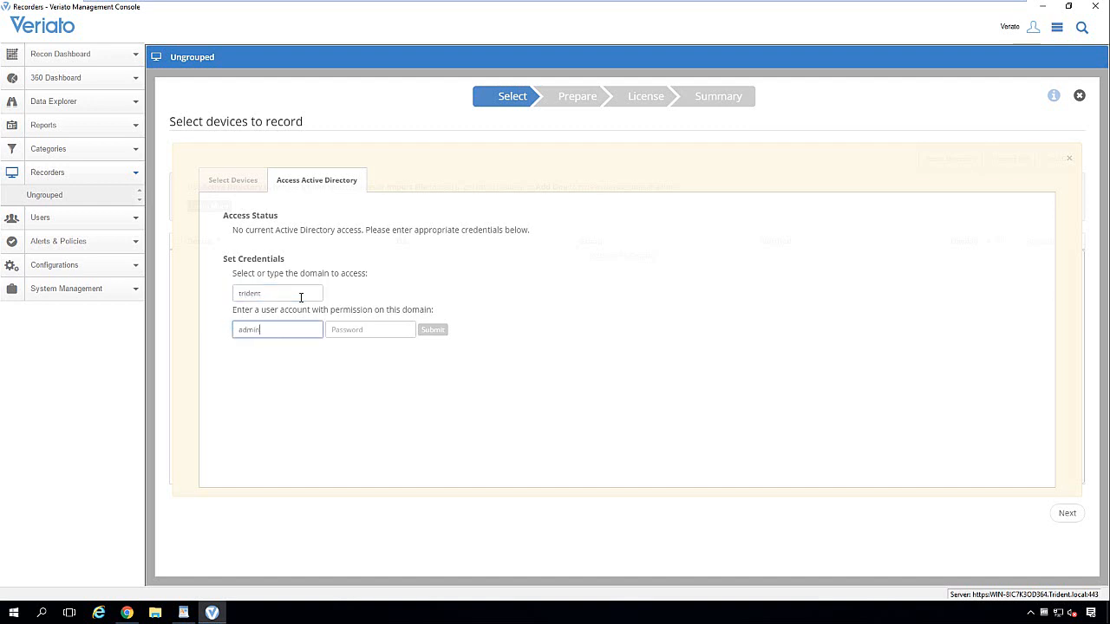
pyautogui.press('Tab')
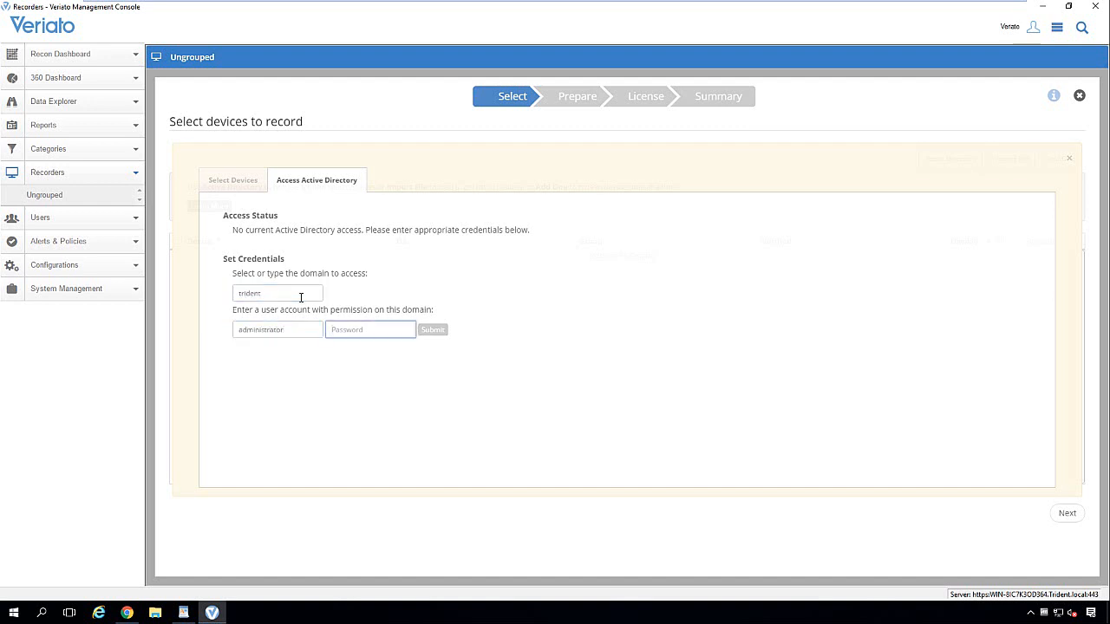
pyautogui.write('••')
# Step: Submit the credentials, add V360LAB-WS2 from the Computers container, and continue the wizard
pyautogui.click(432, 332)
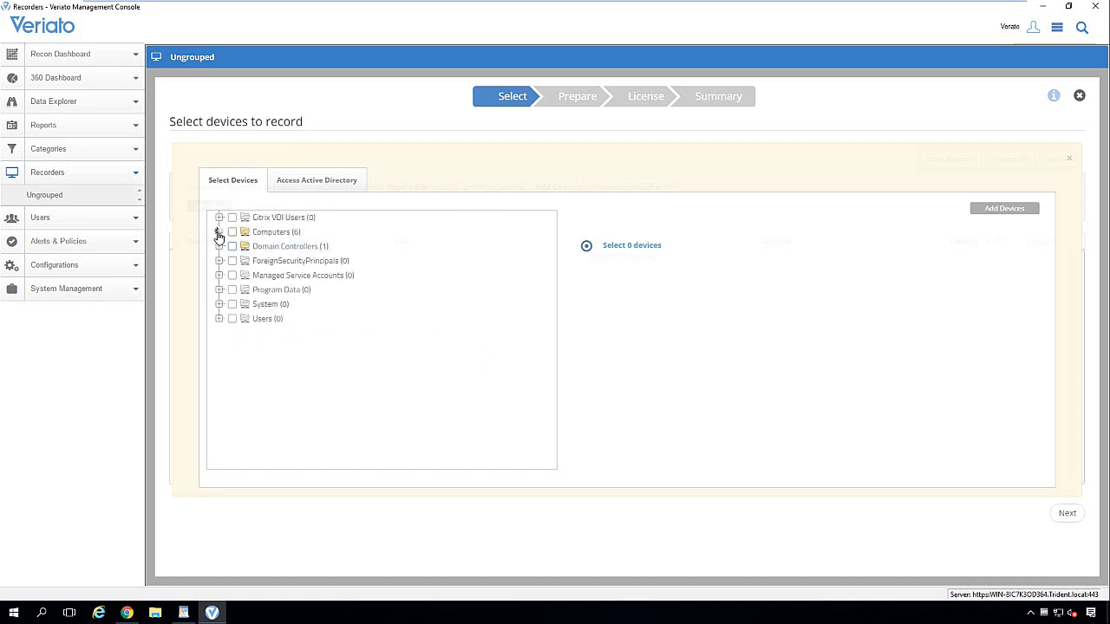
pyautogui.click(219, 233)
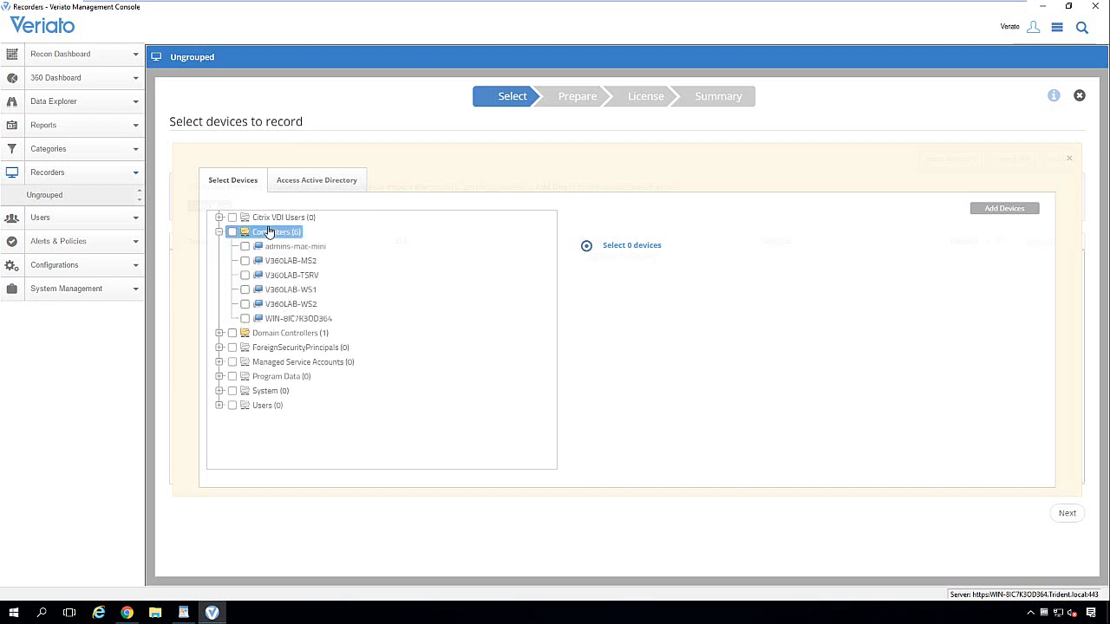
pyautogui.click(245, 305)
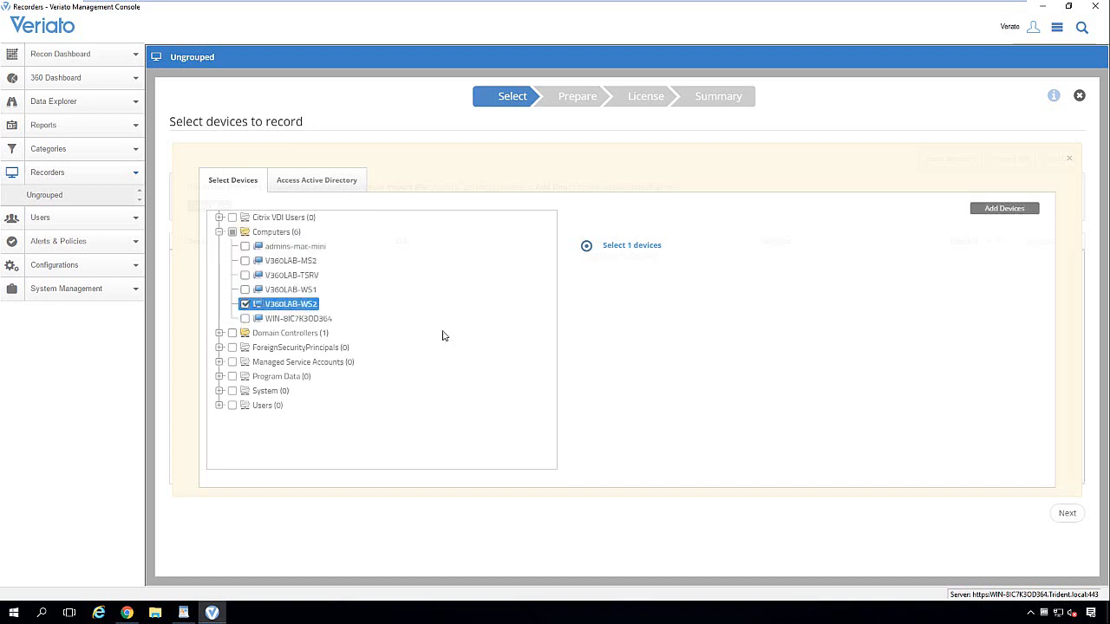
pyautogui.click(1004, 209)
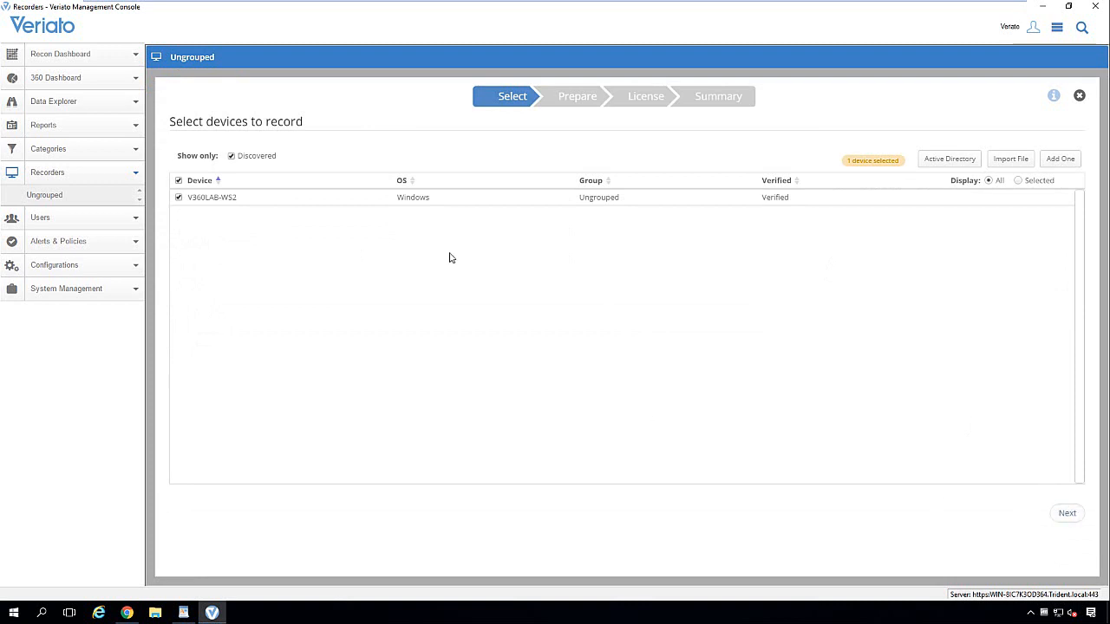
pyautogui.click(1075, 519)
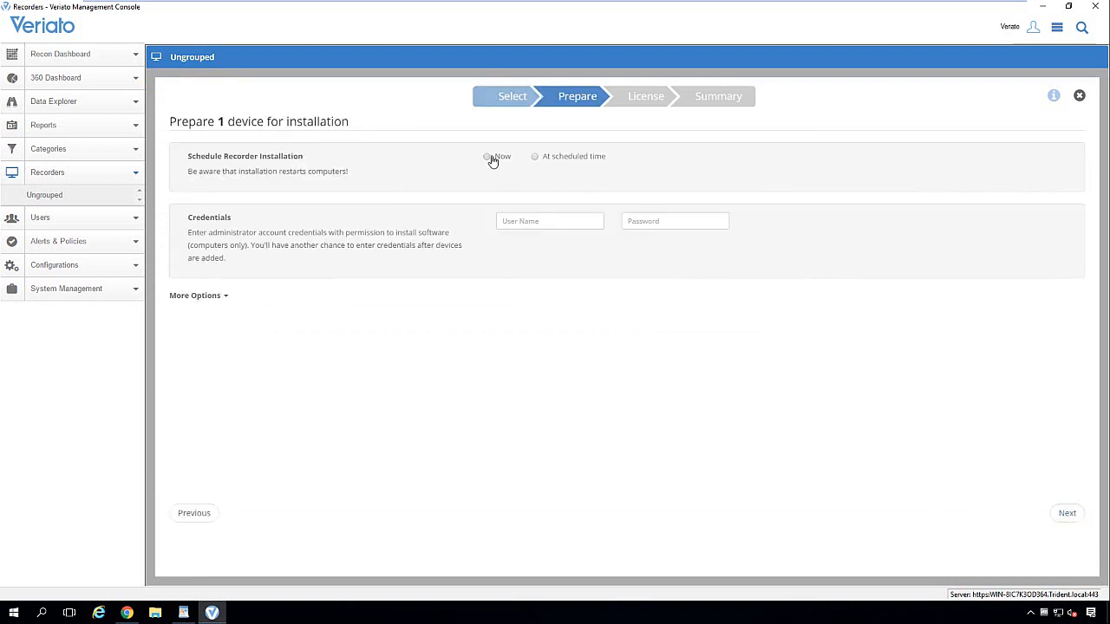
# Step: Schedule the recorder install for Now using the administrator account and its password
pyautogui.click(536, 157)
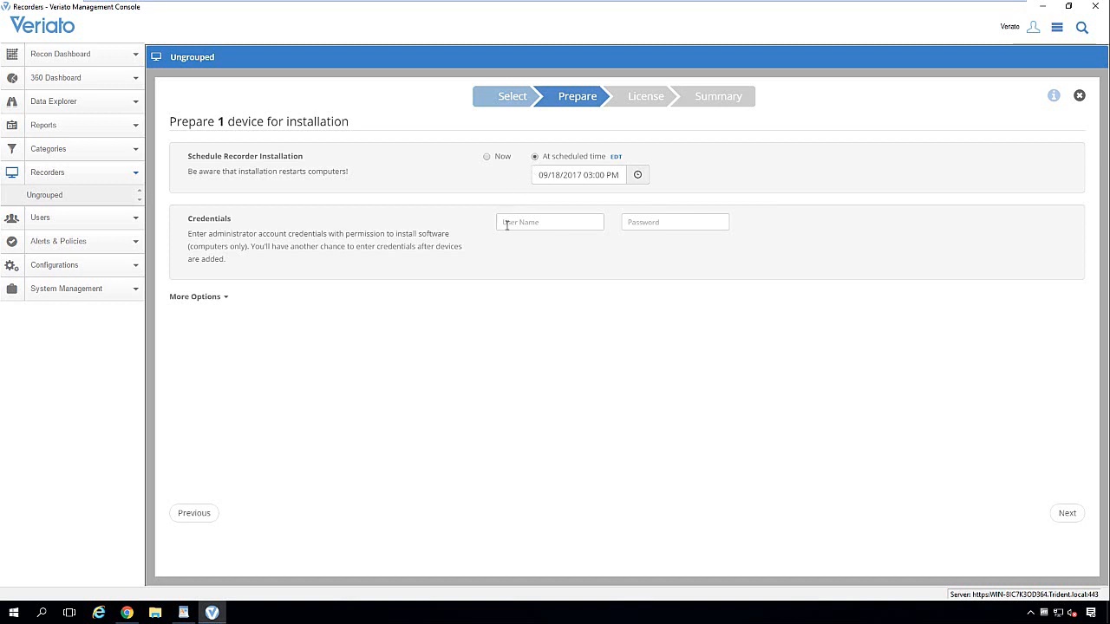
pyautogui.click(222, 298)
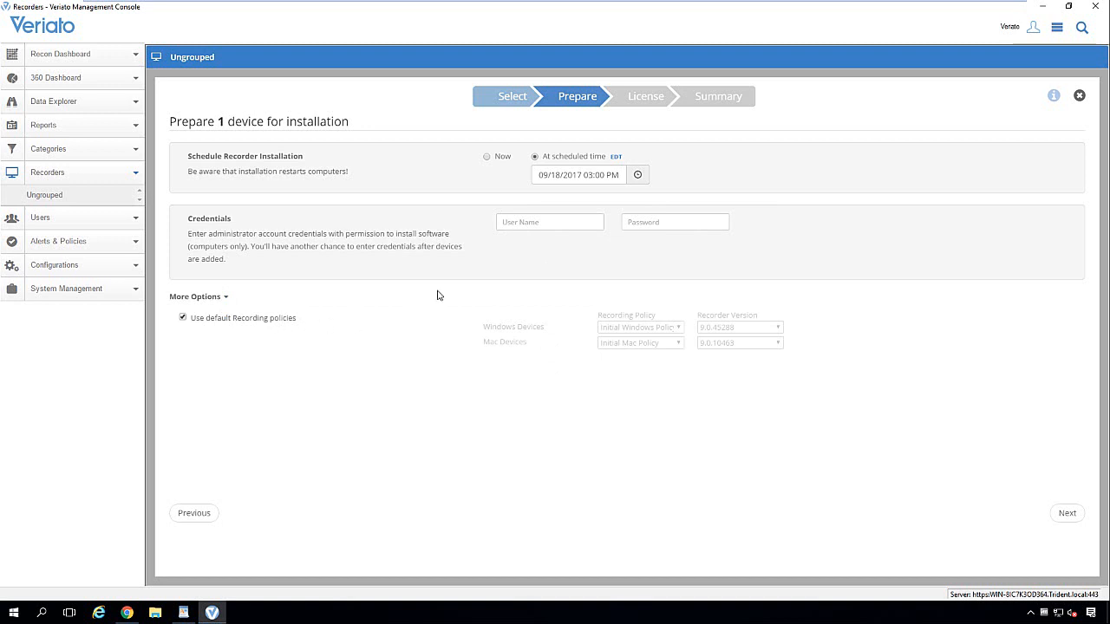
pyautogui.click(488, 158)
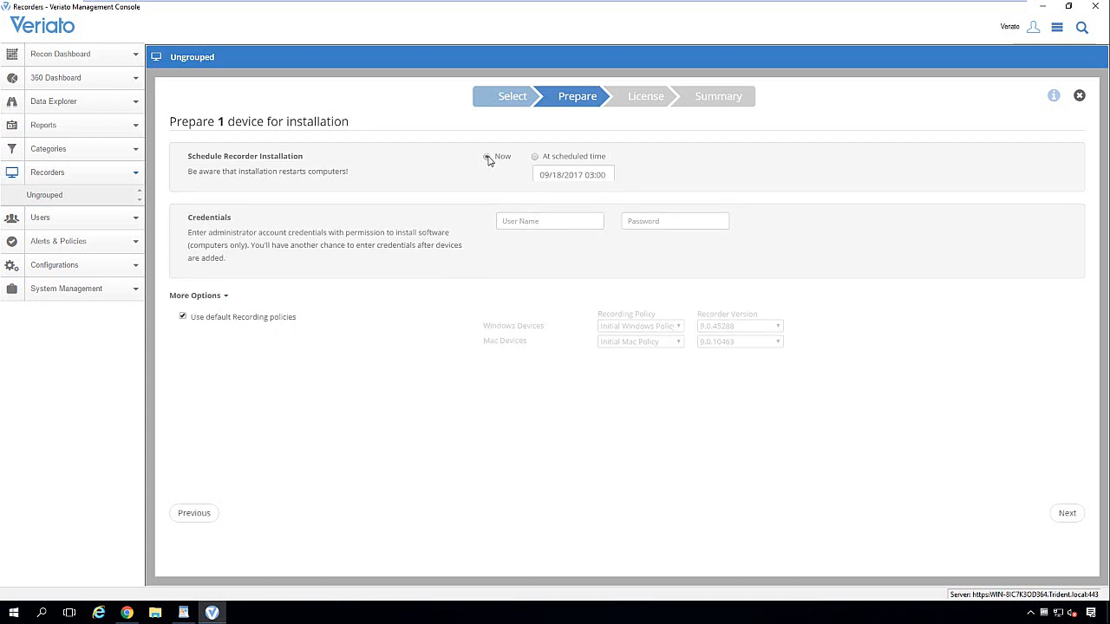
pyautogui.click(537, 224)
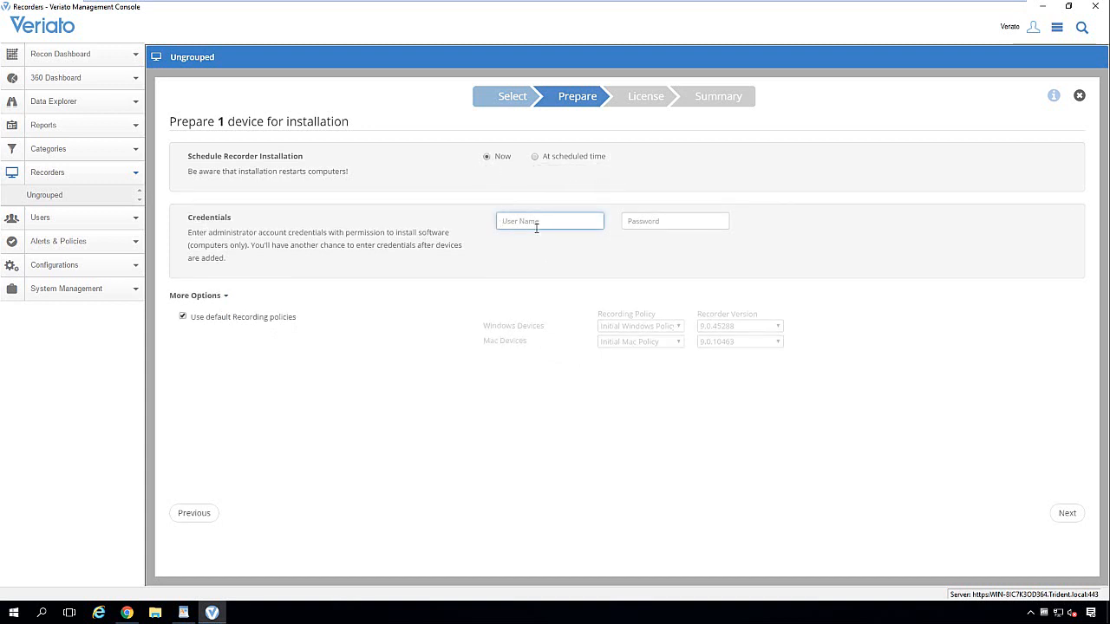
pyautogui.write('administrator')
pyautogui.press('Tab')
pyautogui.write('•')
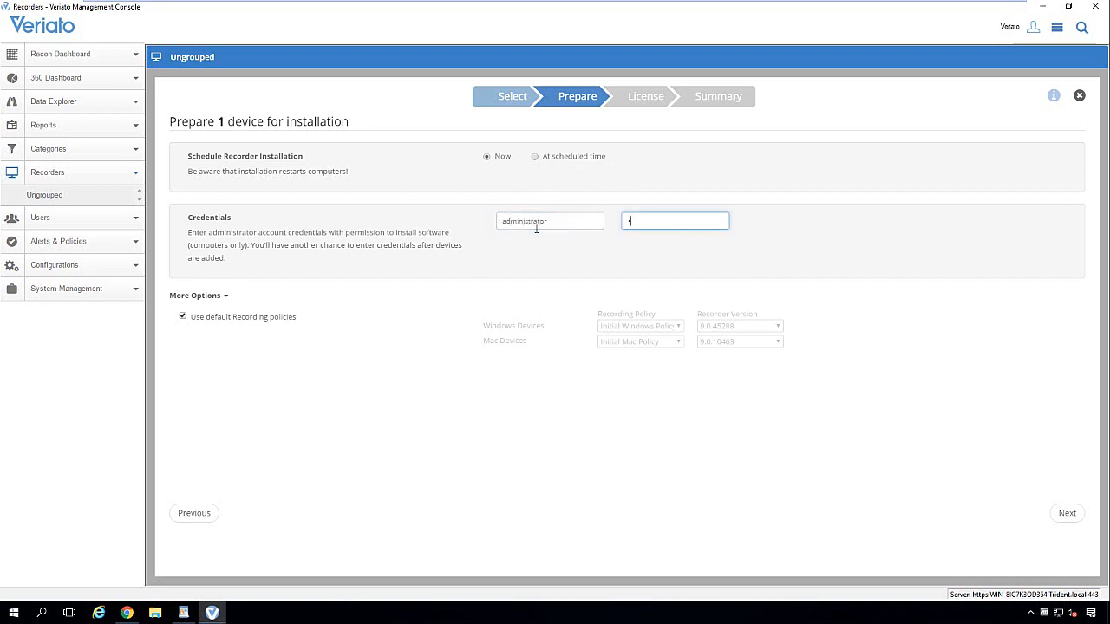
pyautogui.write('••••••••')
pyautogui.click(1067, 513)
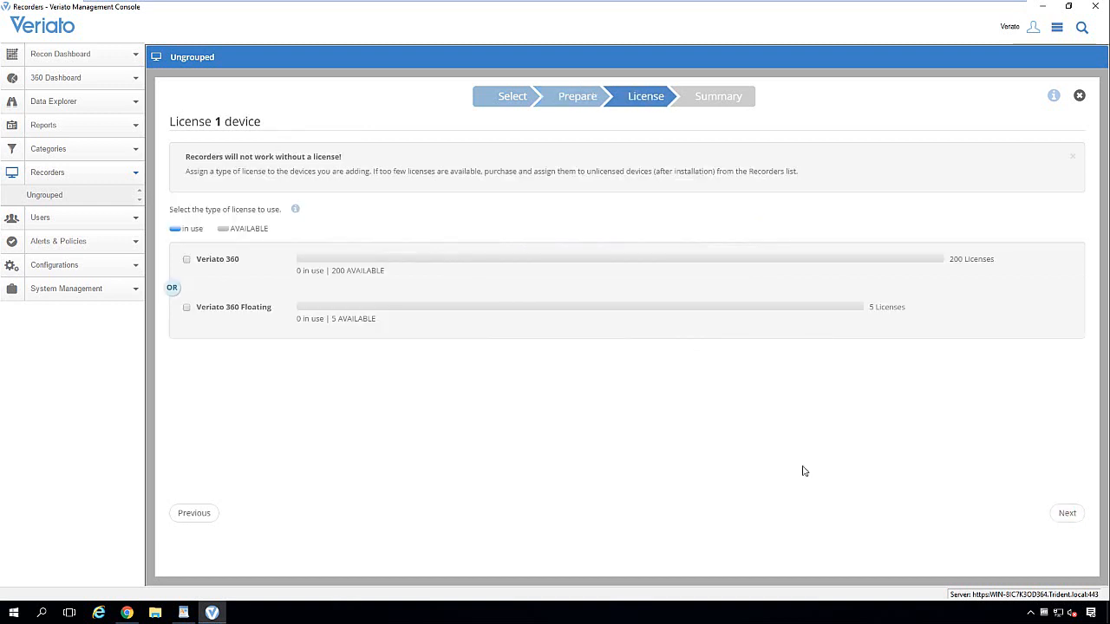
# Step: Assign a Veriato 360 license and confirm Install on the Summary page for V360LAB-WS2
pyautogui.click(186, 260)
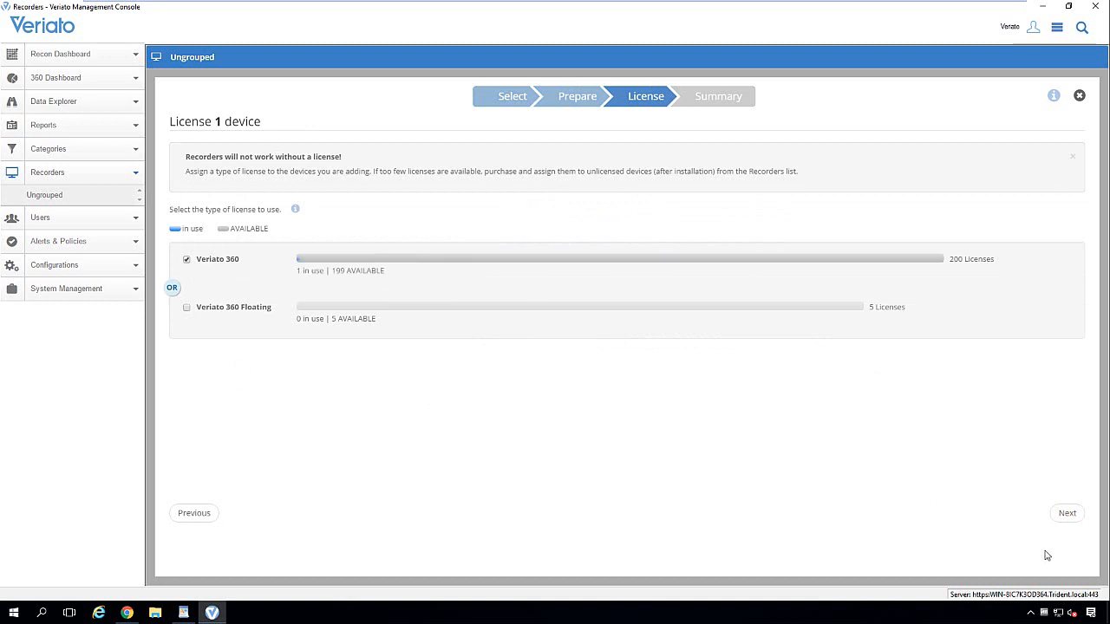
pyautogui.click(1068, 514)
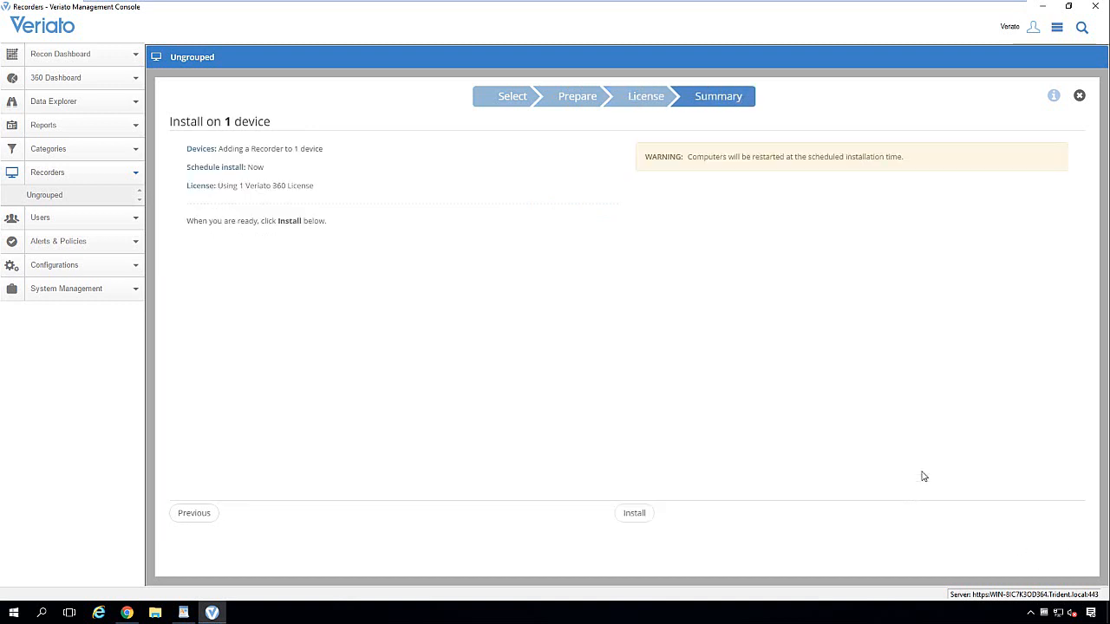
pyautogui.click(632, 519)
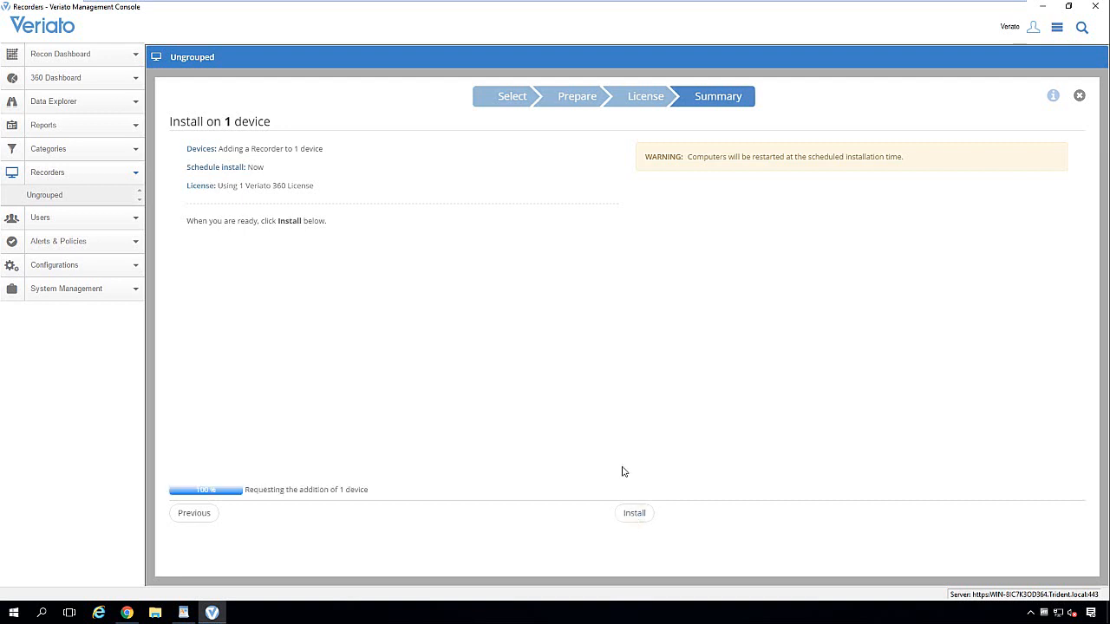
pyautogui.moveTo(780, 3)
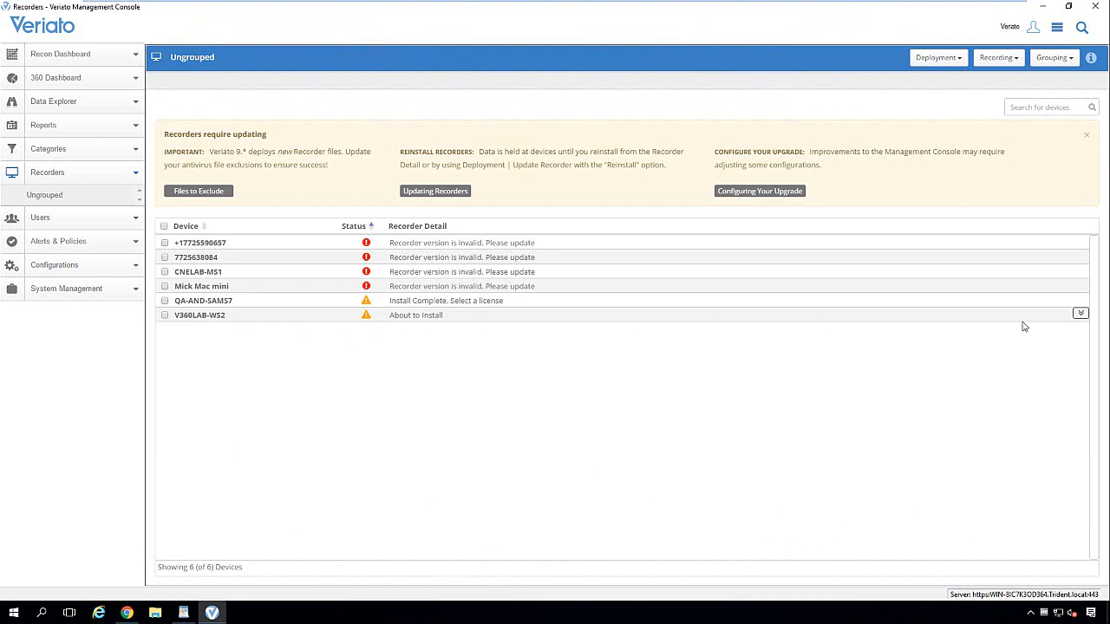
pyautogui.click(1081, 313)
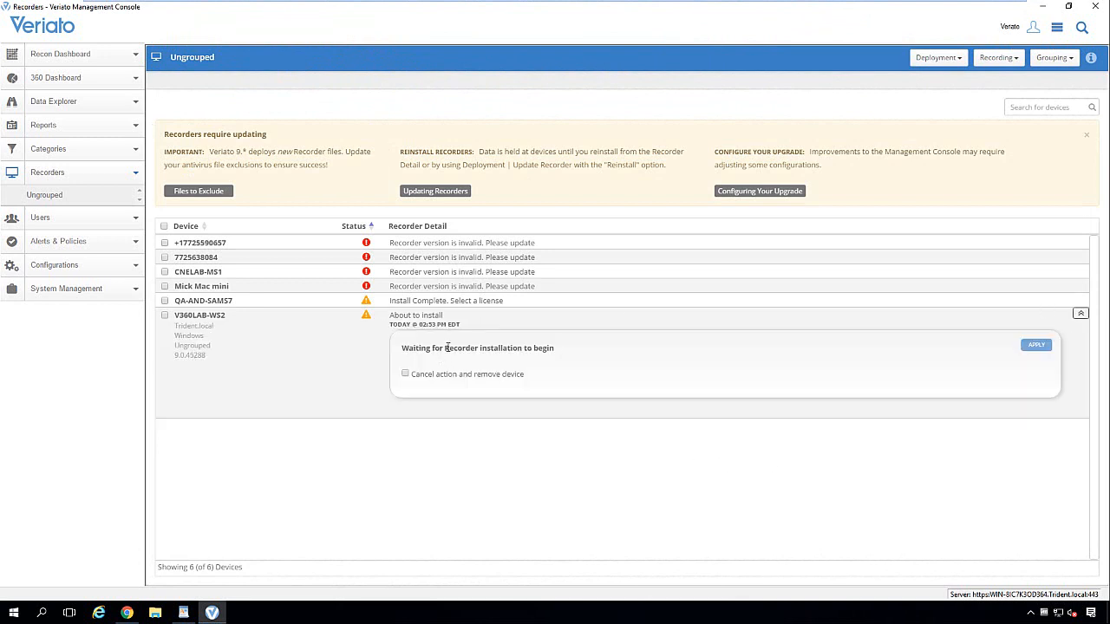
pyautogui.moveTo(447, 317); pyautogui.dragTo(401, 318)
pyautogui.click(426, 320)
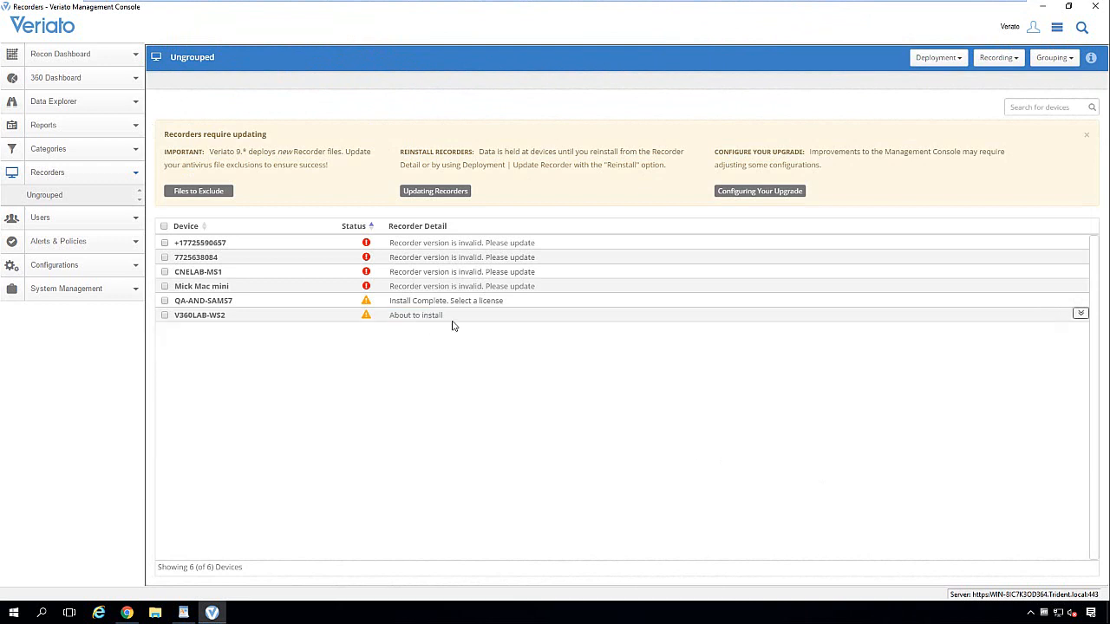
pyautogui.click(1080, 313)
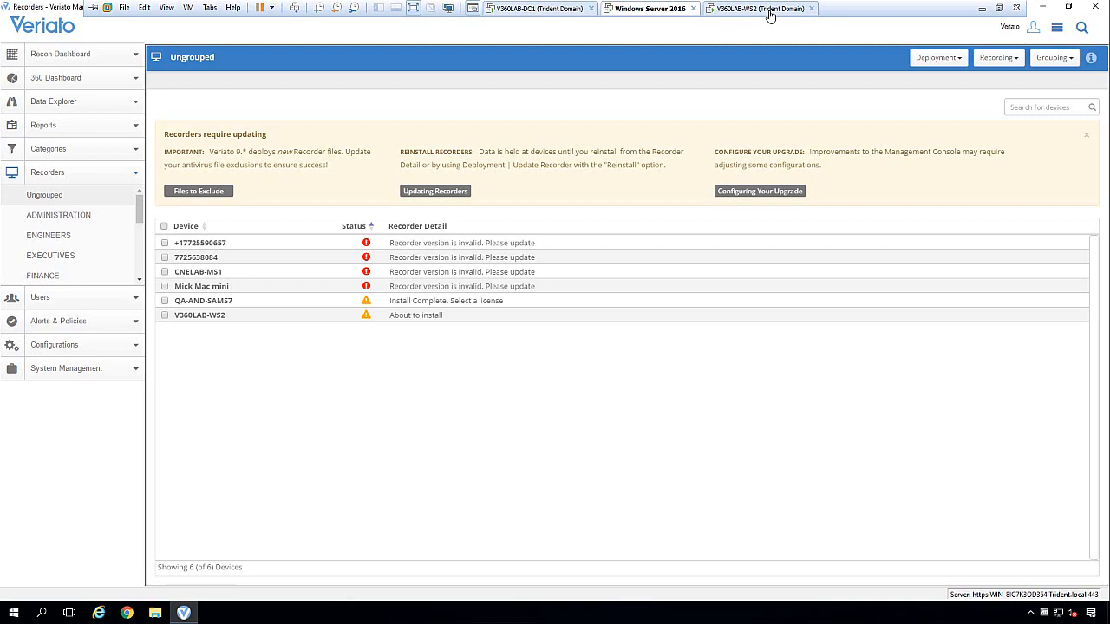
# Step: Sign in to the V360LAB-WS2 VM and check BootstrapService's status in Task Manager Services
pyautogui.click(768, 10)
pyautogui.click(738, 303)
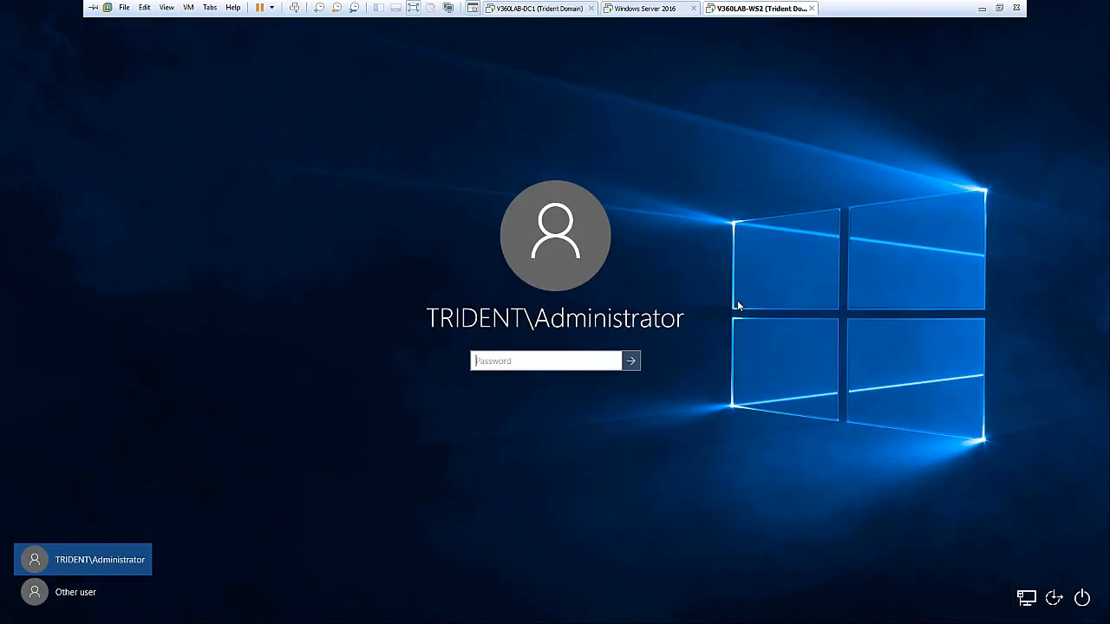
pyautogui.write('P')
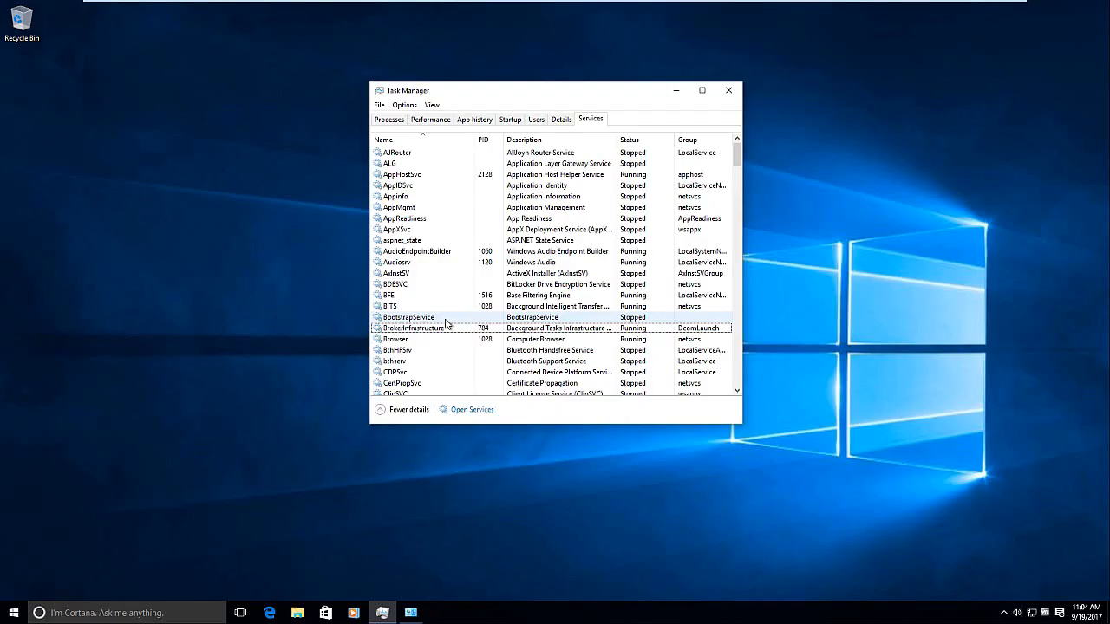
pyautogui.click(445, 320)
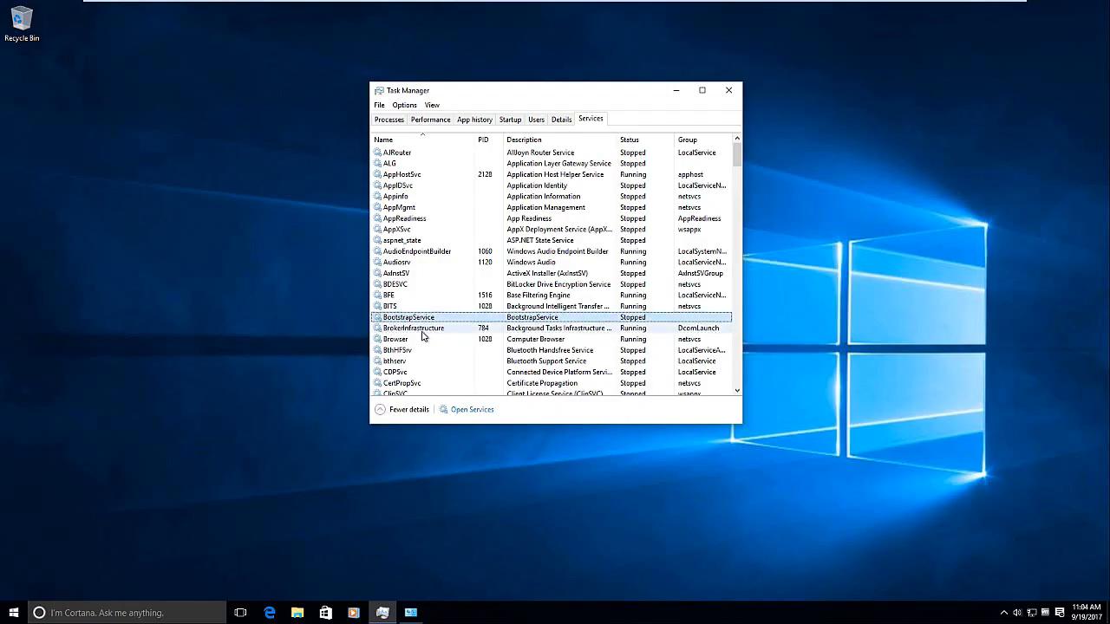
pyautogui.rightClick(473, 318)
pyautogui.click(496, 328)
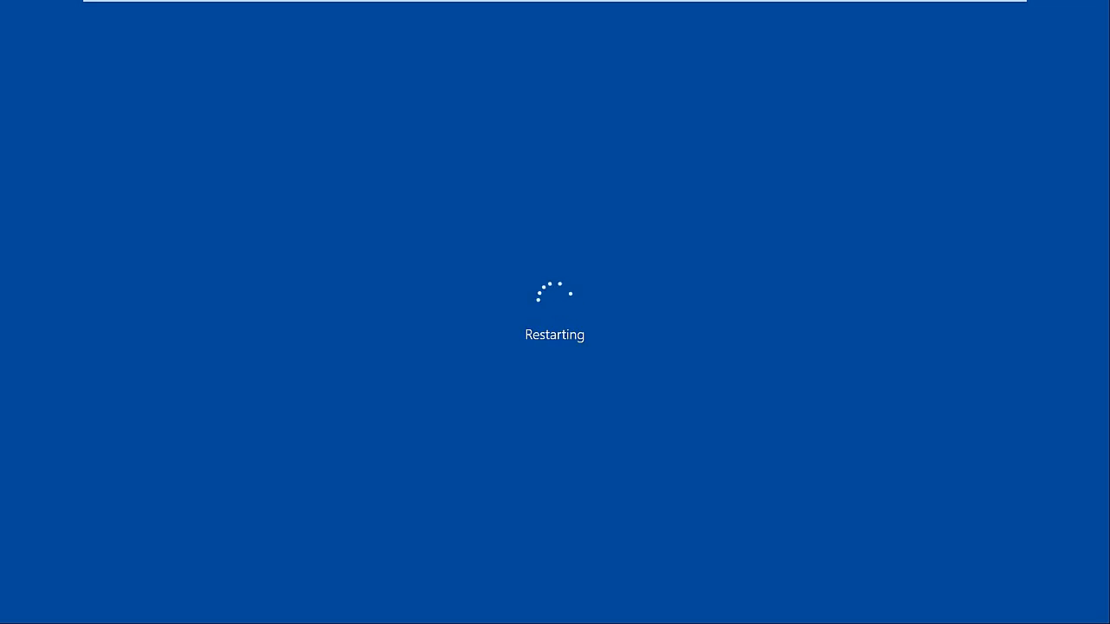
# Step: Check recorder status on the Windows Server 2016 VM, then sign back in to V360LAB-WS2
pyautogui.click(666, 8)
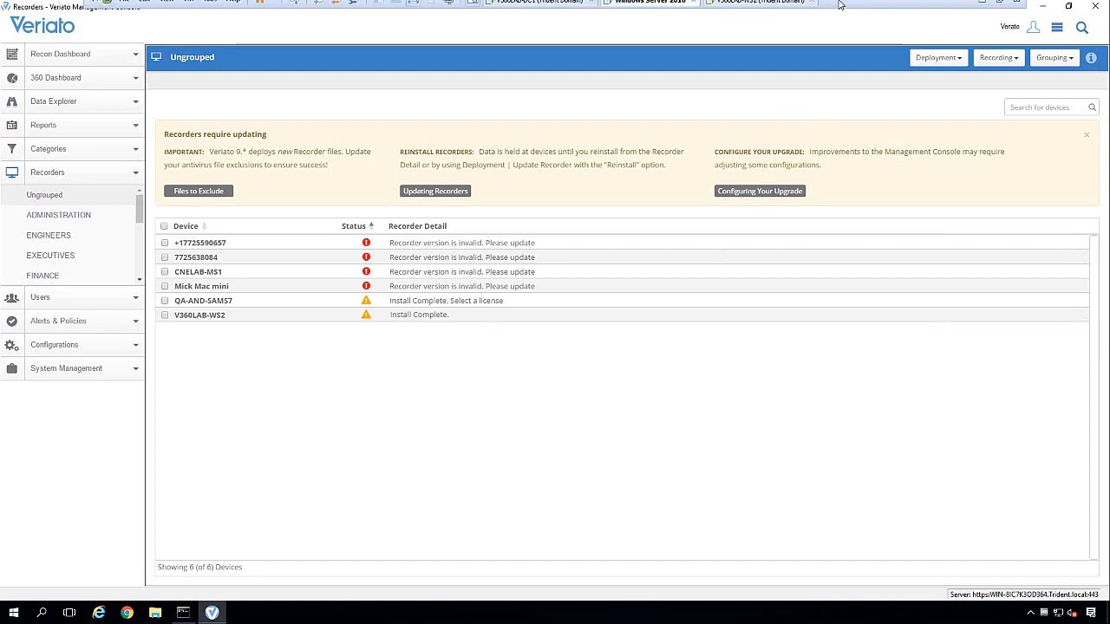
pyautogui.click(778, 9)
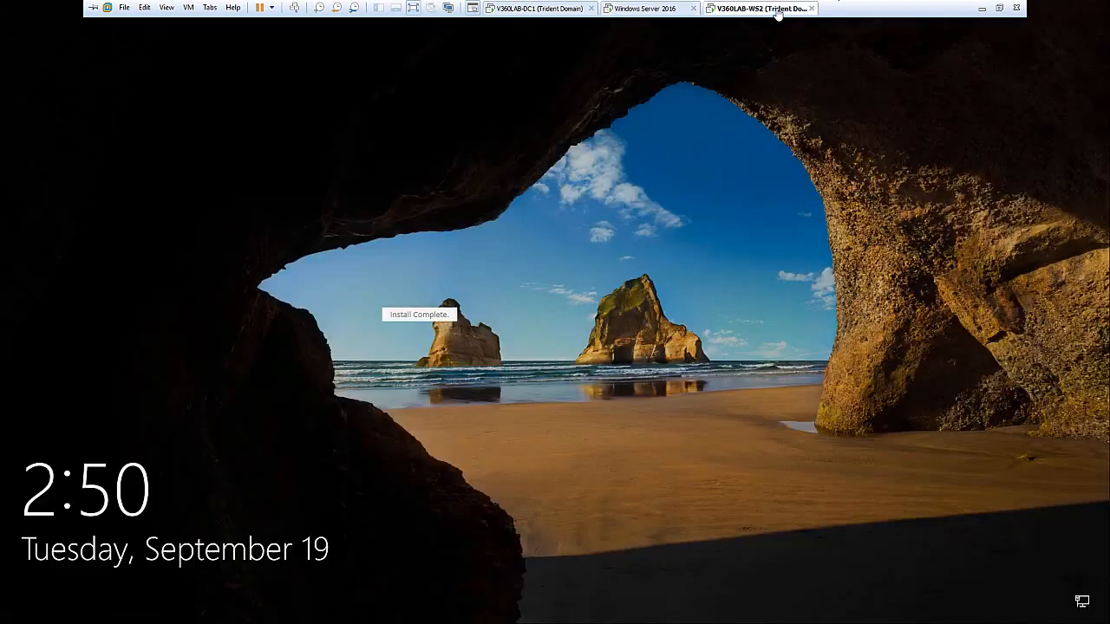
pyautogui.click(610, 305)
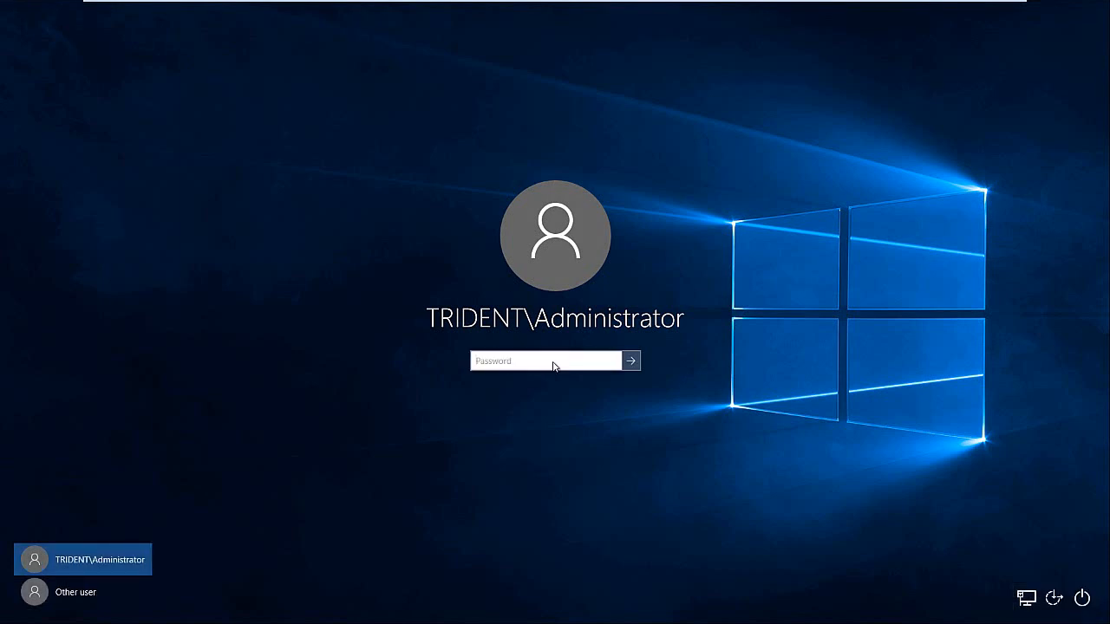
pyautogui.write('******')
pyautogui.press('Return')
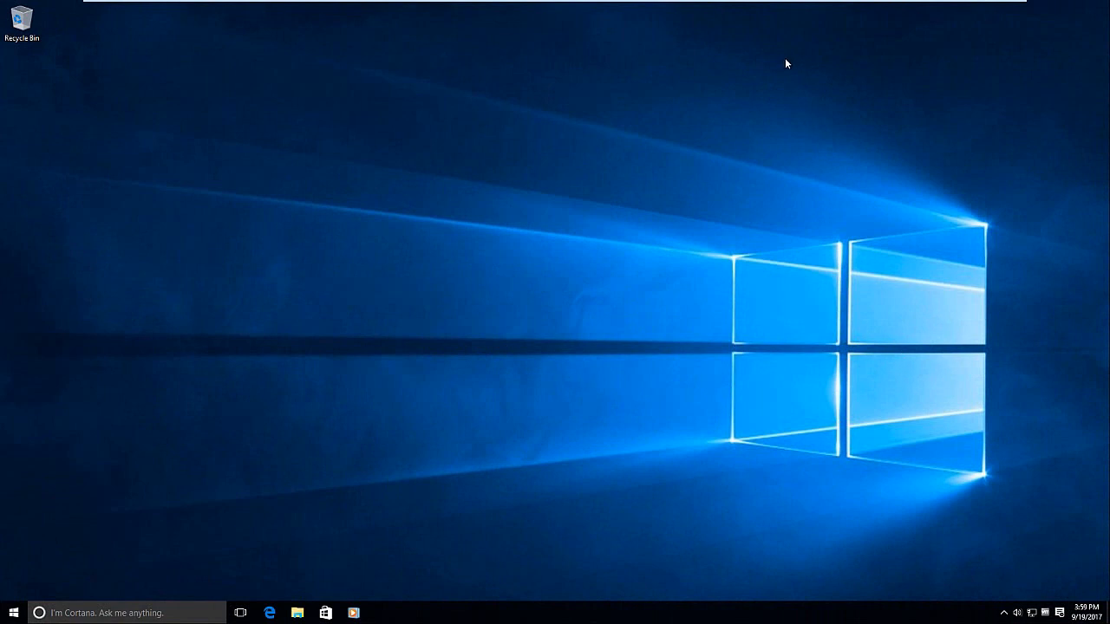
pyautogui.moveTo(748, 2)
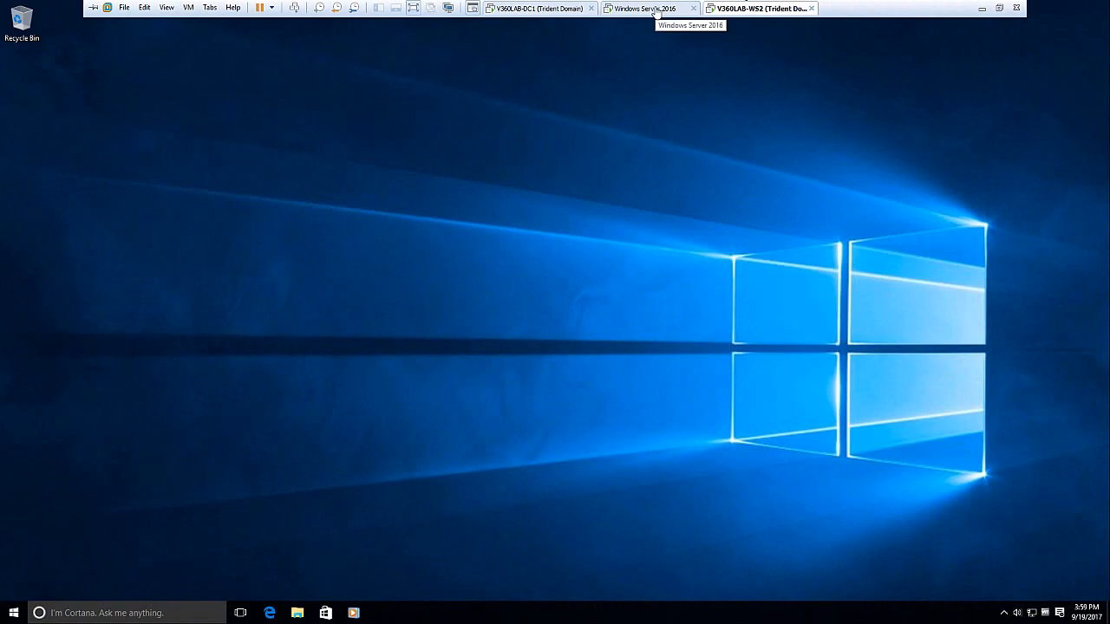
# Step: On the server console, expand V360LAB-WS2's recorder details and open Veriato Global Options
pyautogui.click(654, 10)
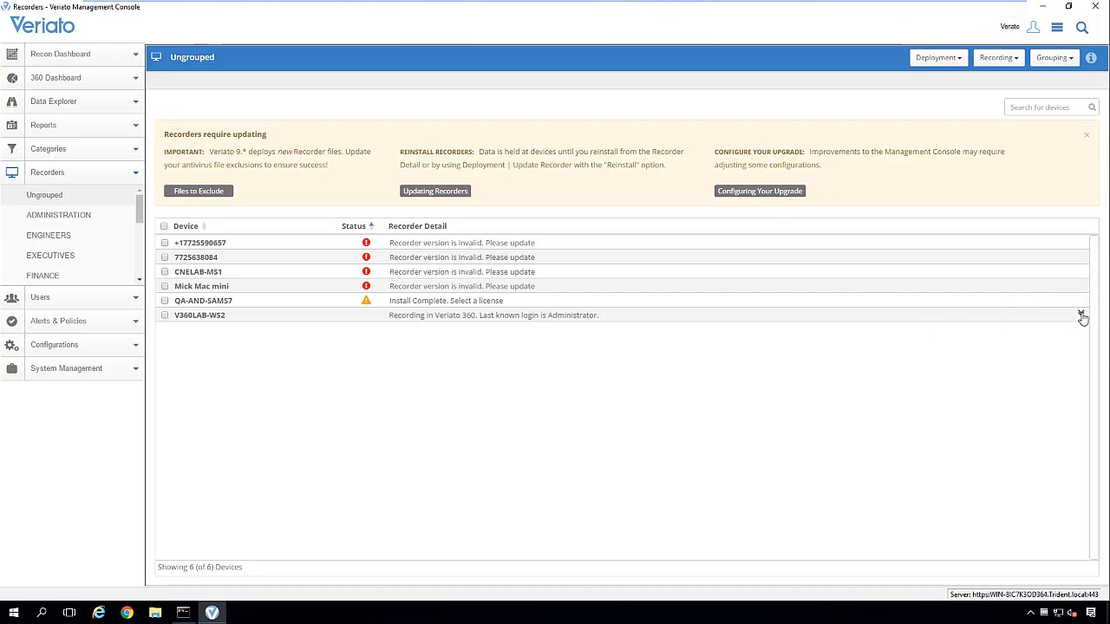
pyautogui.click(1081, 316)
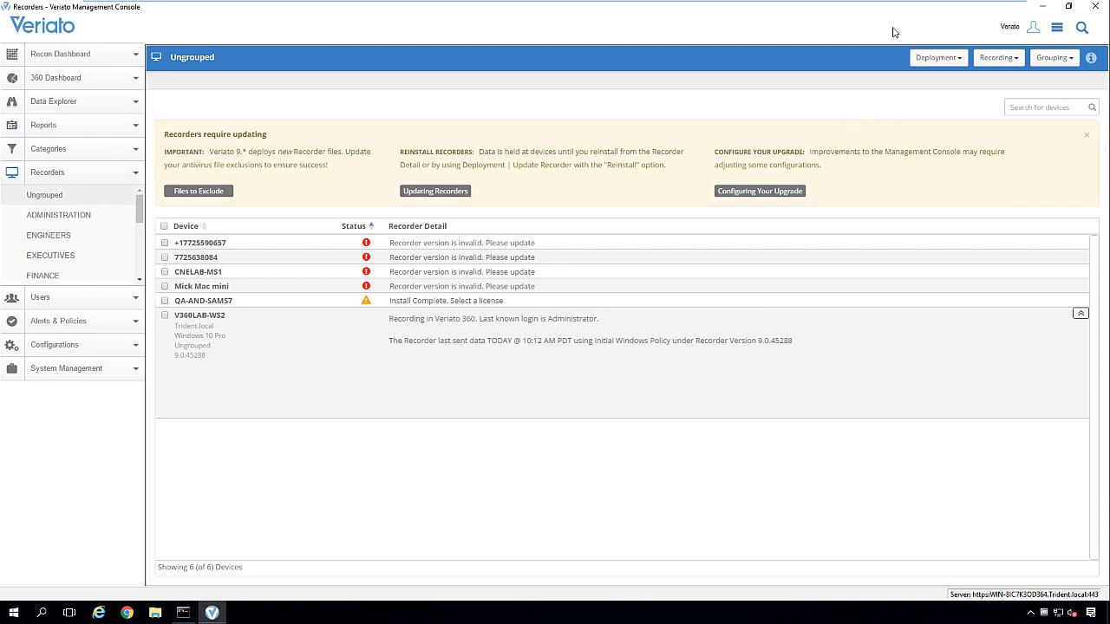
pyautogui.click(1058, 29)
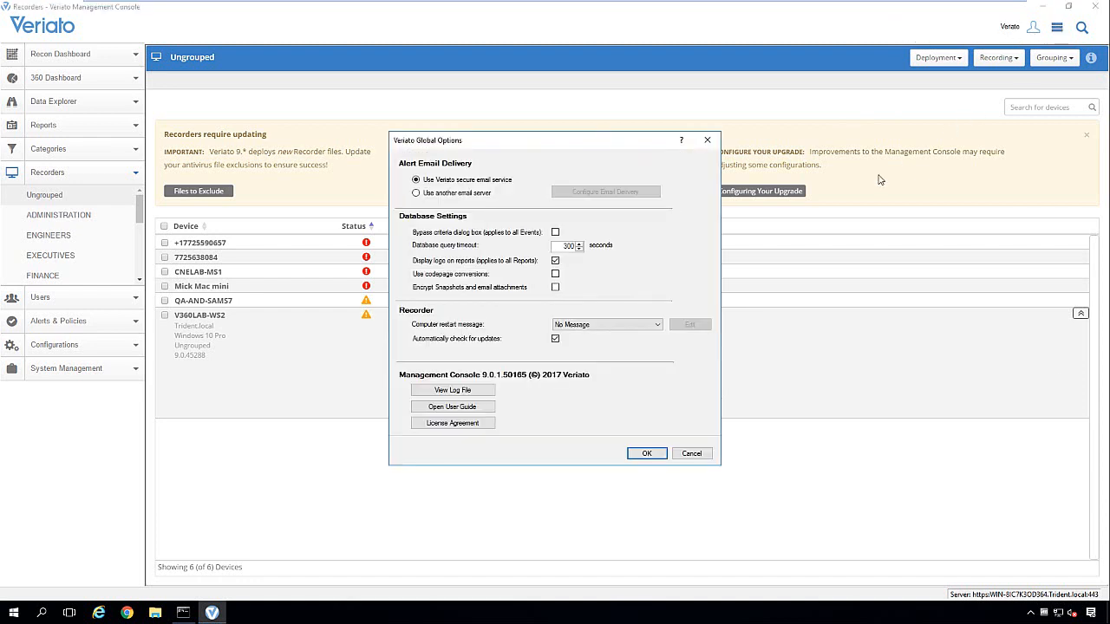
# Step: Preview the Default Message computer restart message, then cancel Global Options without saving
pyautogui.click(626, 326)
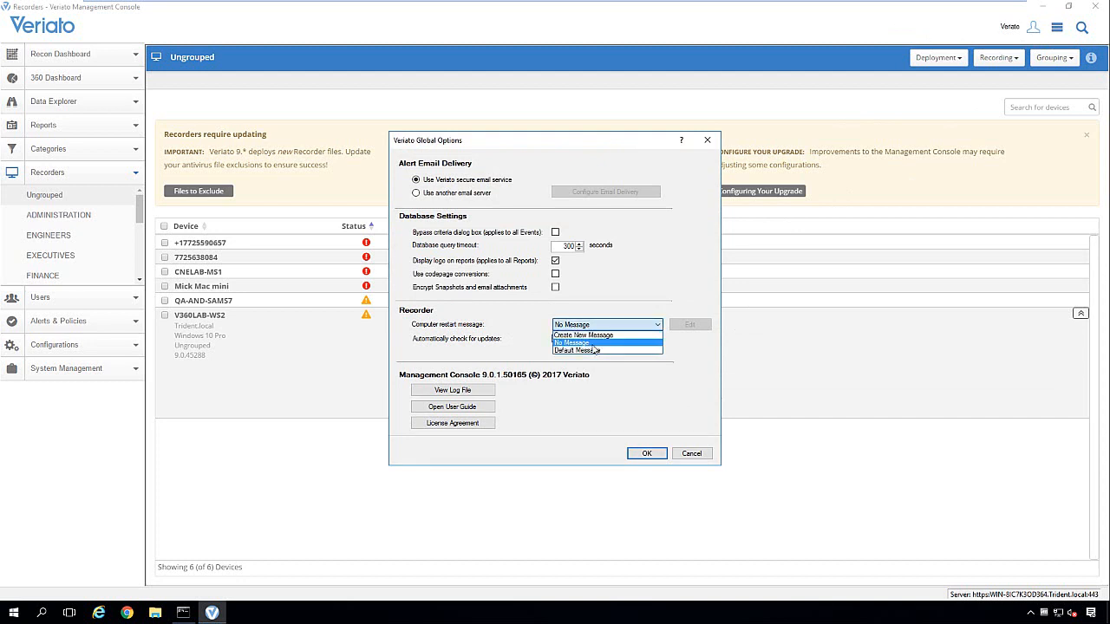
pyautogui.click(608, 352)
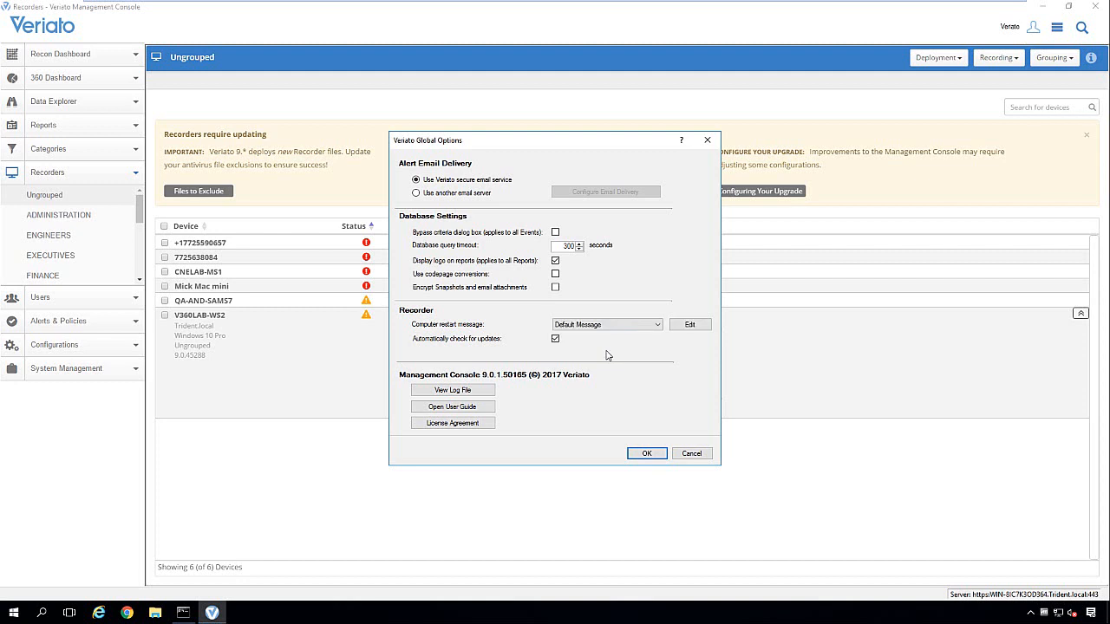
pyautogui.click(689, 327)
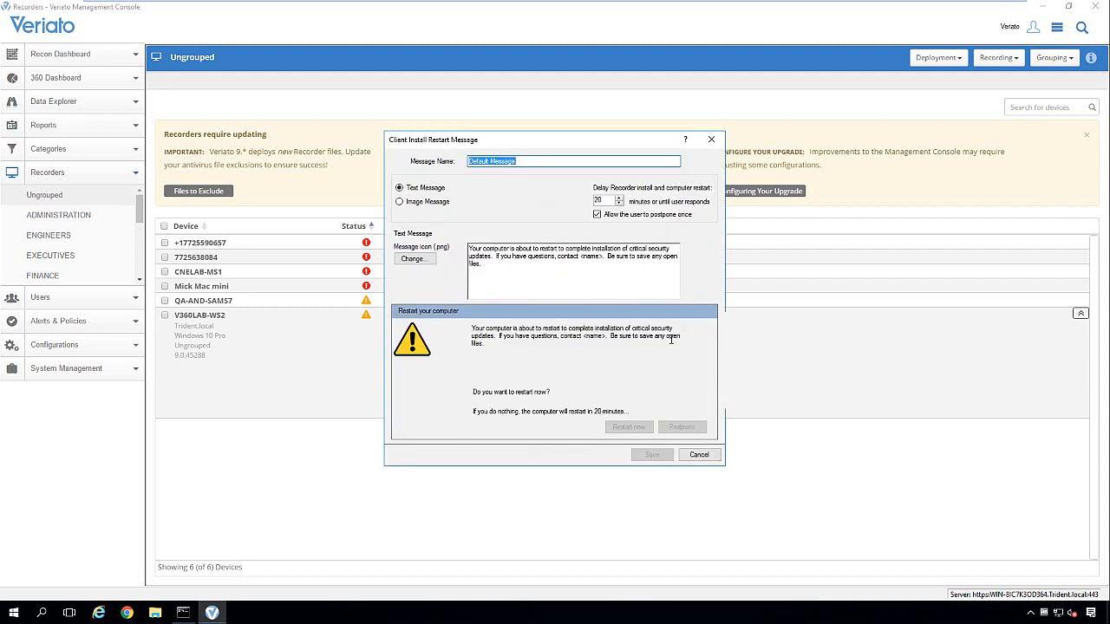
pyautogui.click(711, 138)
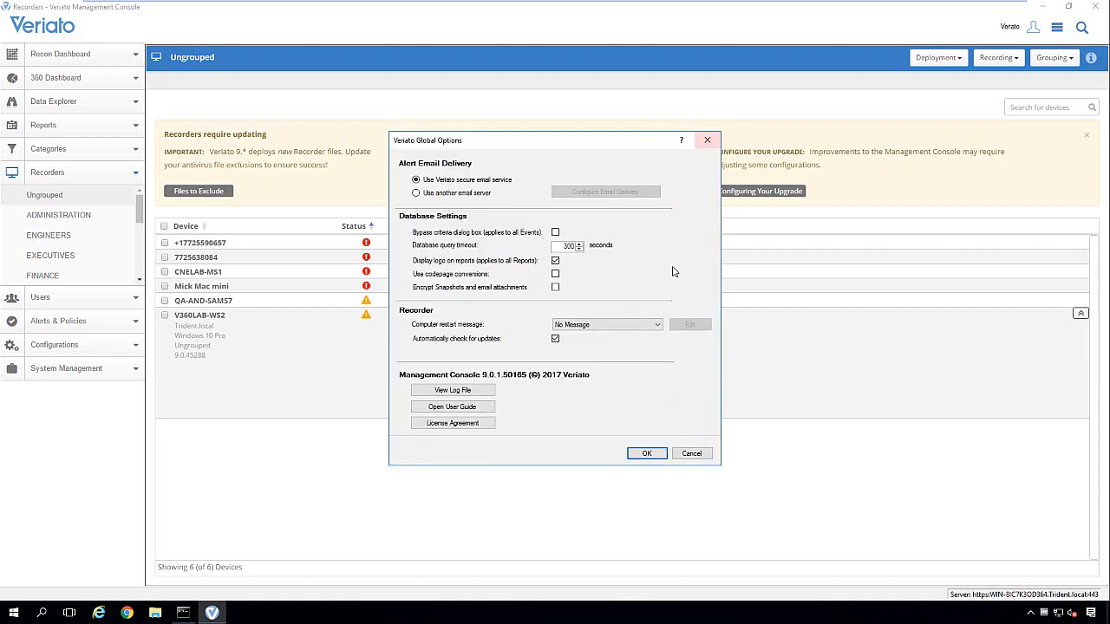
pyautogui.click(686, 454)
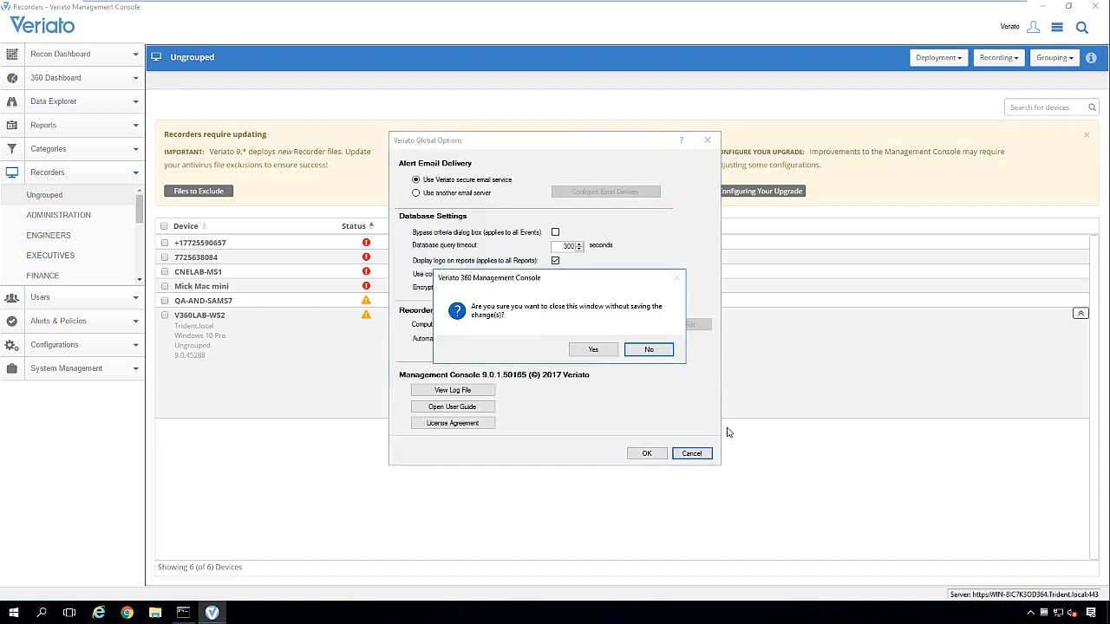
pyautogui.click(594, 350)
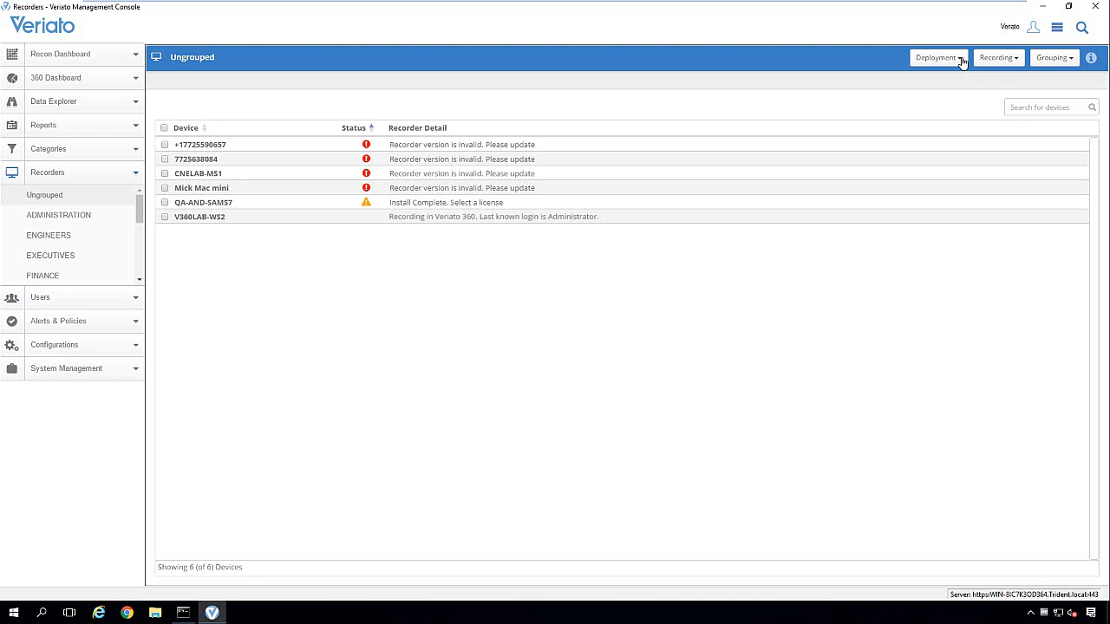
# Step: Start a Windows manual setup file using the Initial Windows Policy recording policy
pyautogui.click(961, 58)
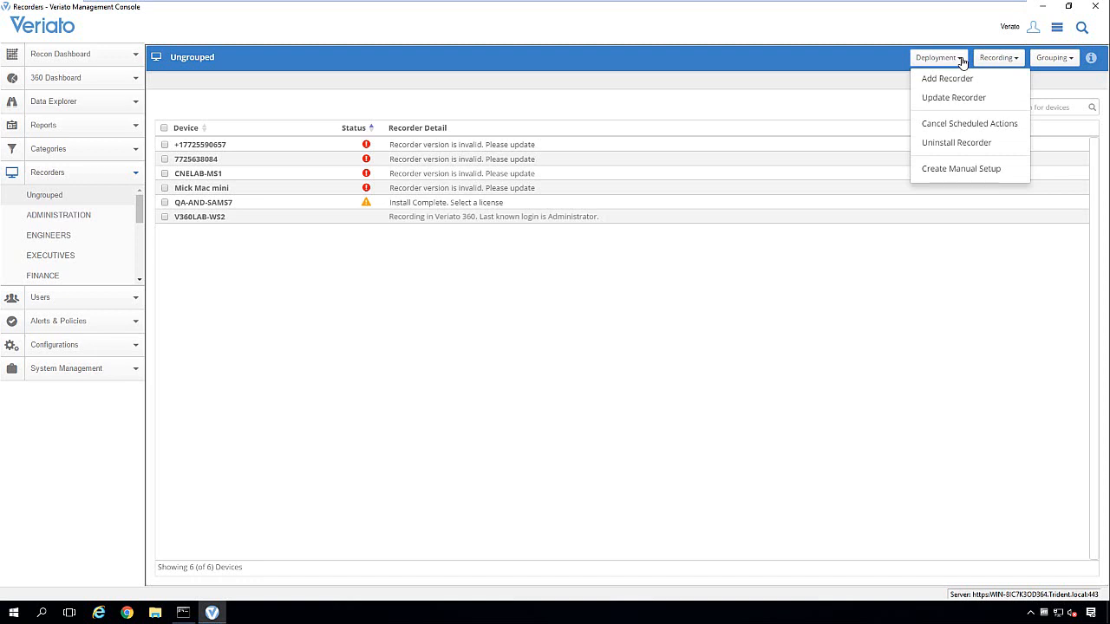
pyautogui.click(989, 177)
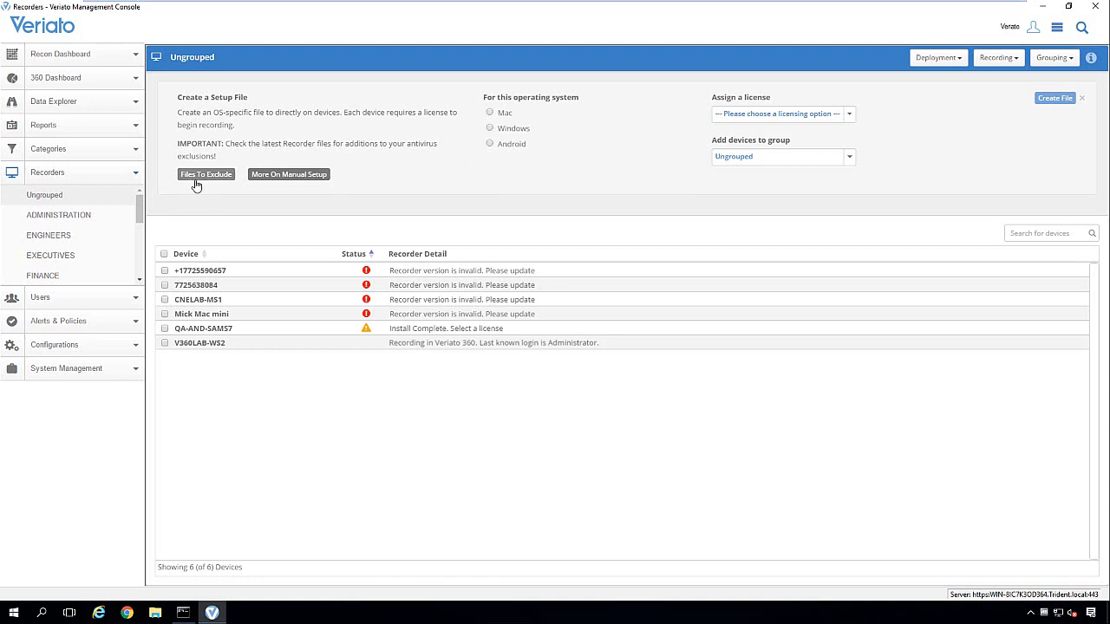
pyautogui.click(490, 128)
pyautogui.click(598, 165)
pyautogui.click(577, 194)
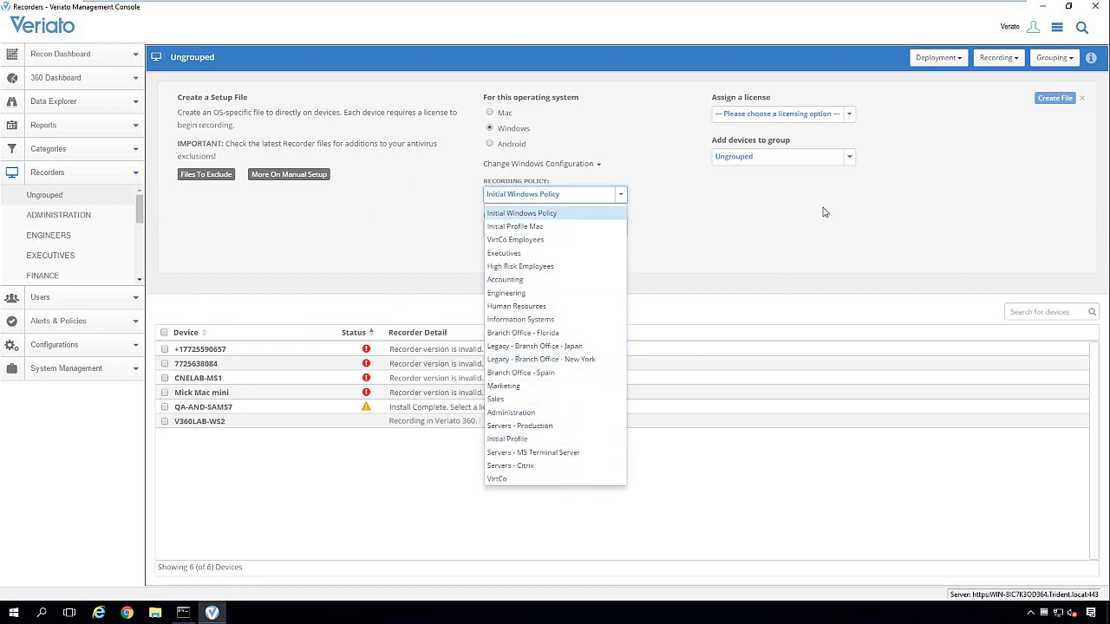
pyautogui.click(778, 218)
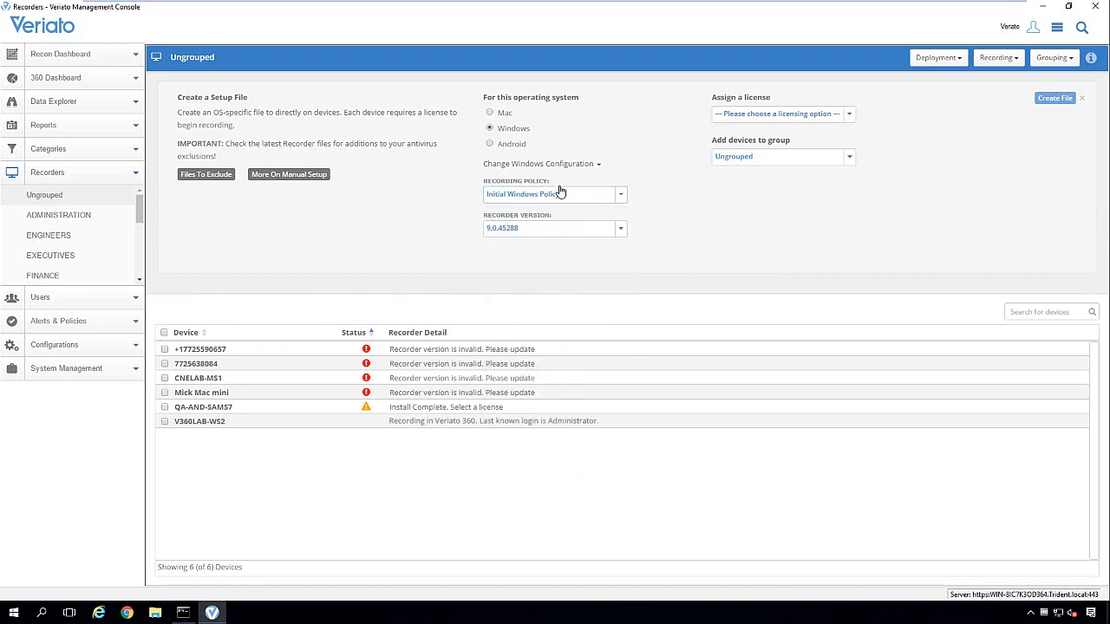
# Step: Choose the Veriato 360 license and Ungrouped group, then save as Installer Script, replacing the old file
pyautogui.click(850, 117)
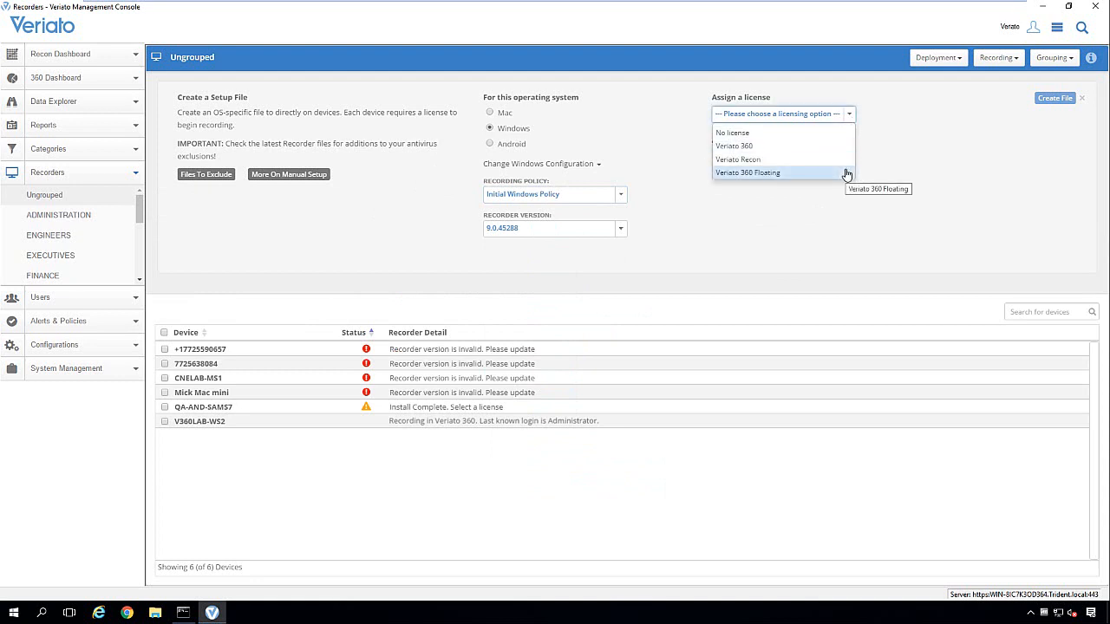
pyautogui.click(821, 150)
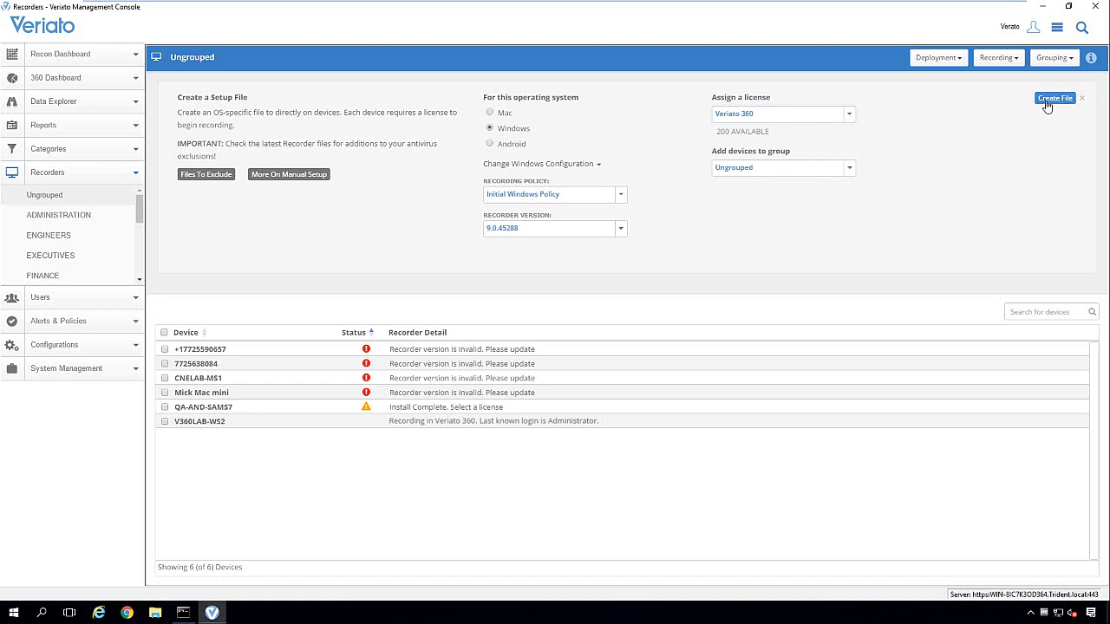
pyautogui.click(850, 174)
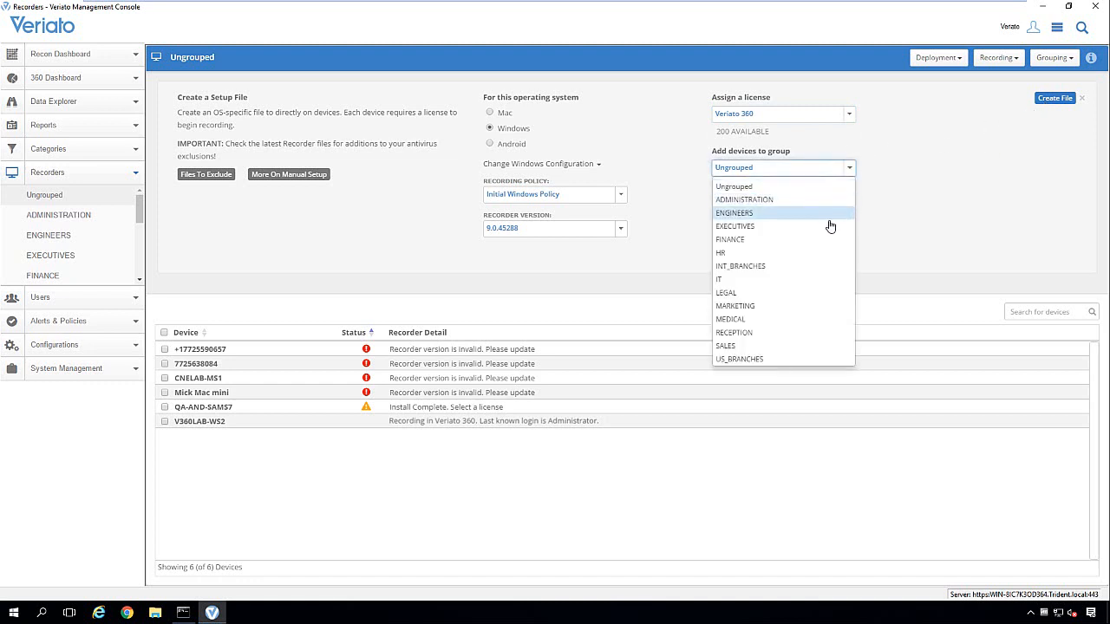
pyautogui.click(919, 233)
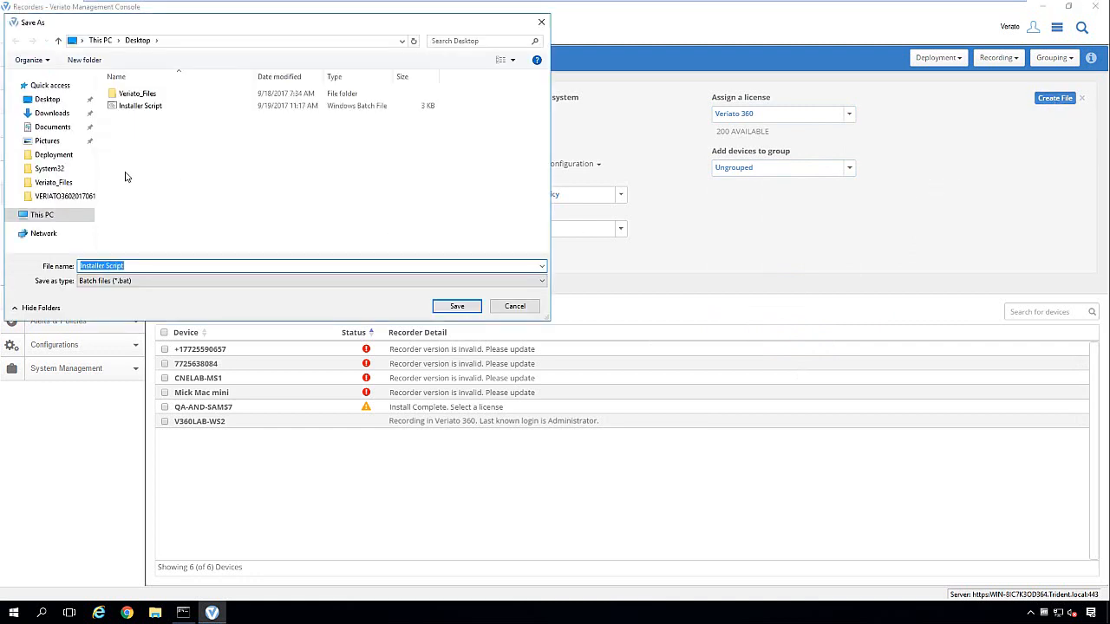
pyautogui.click(466, 311)
pyautogui.click(570, 308)
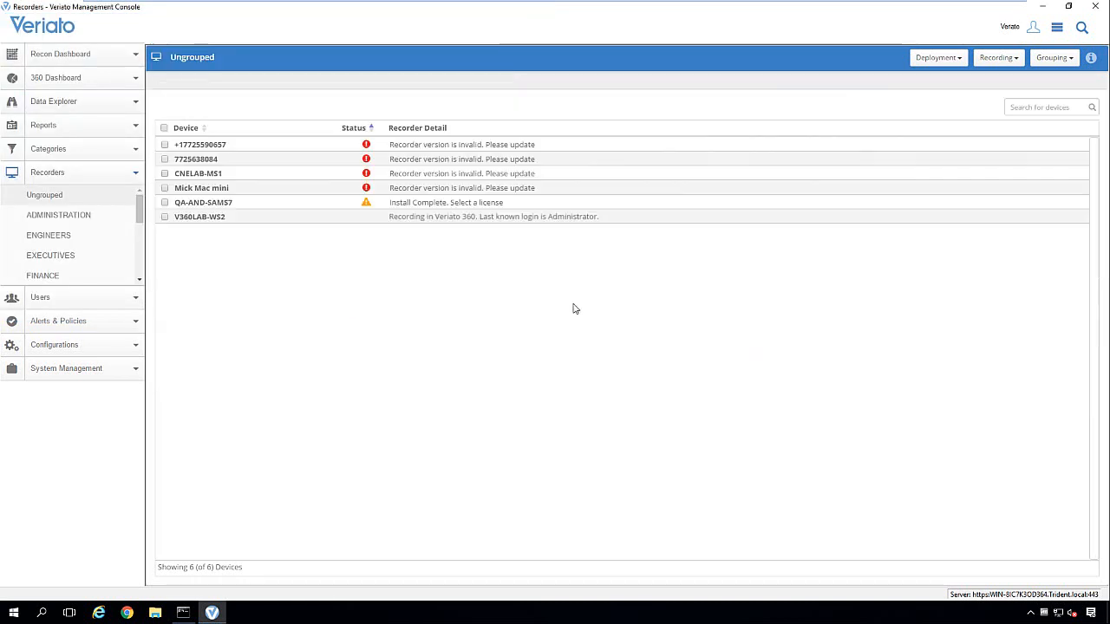
# Step: Open the Installer Script from the desktop in Notepad via Edit to view its batch commands
pyautogui.click(1043, 7)
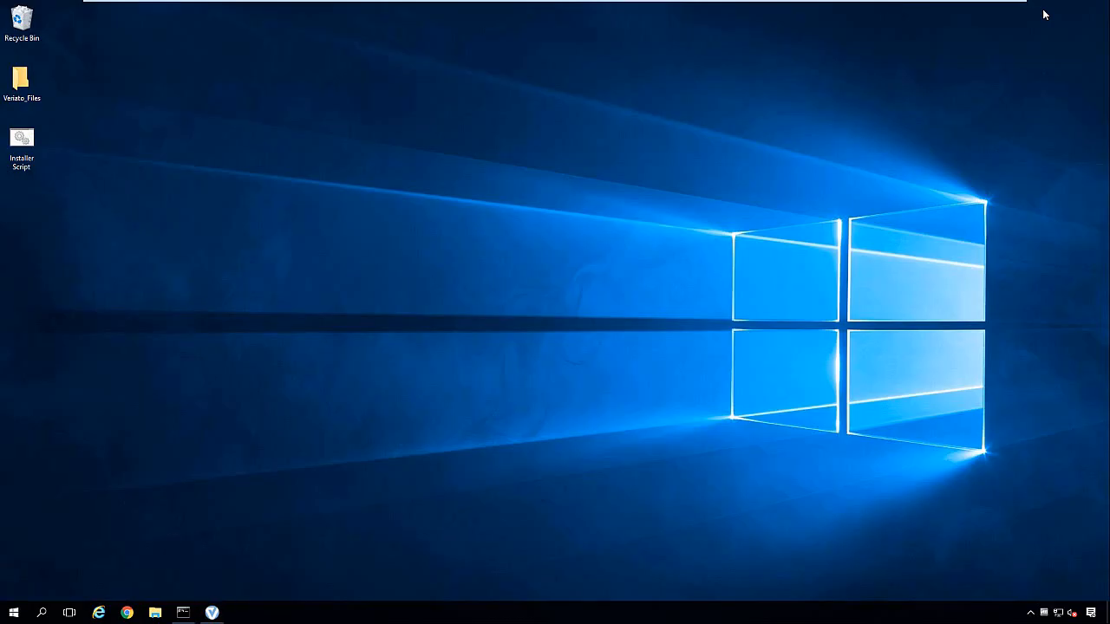
pyautogui.click(24, 151)
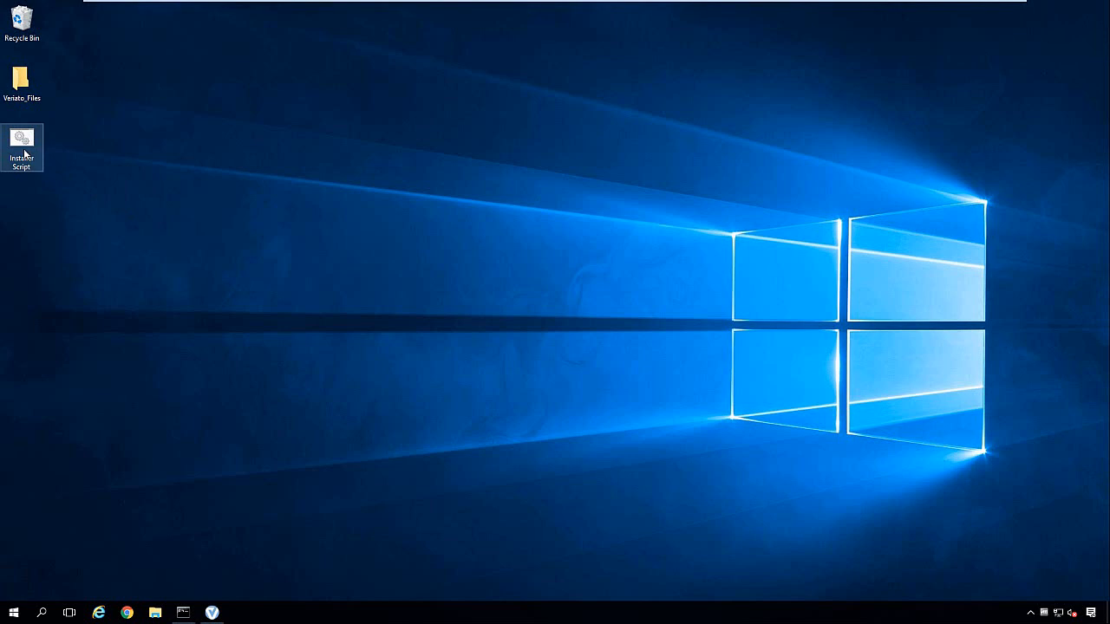
pyautogui.rightClick(25, 154)
pyautogui.click(51, 167)
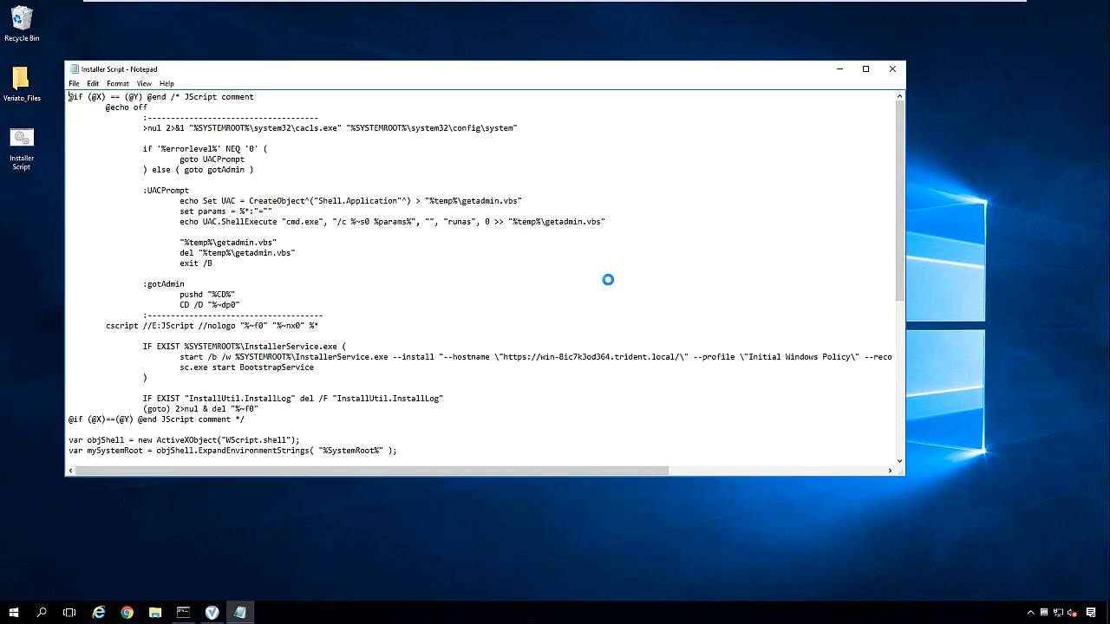
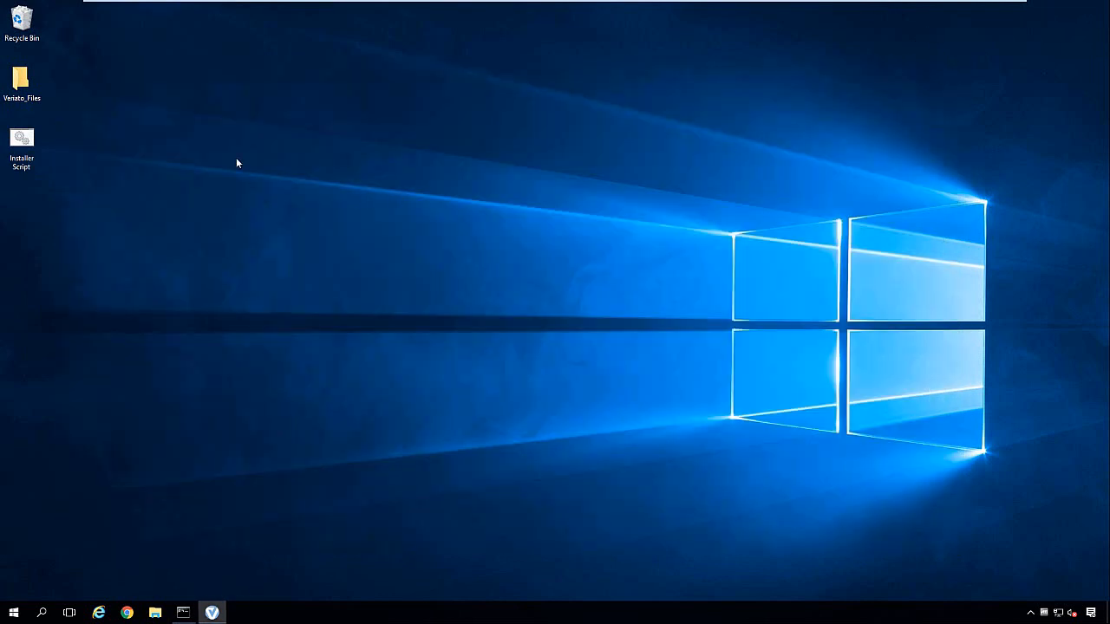
# Step: Restore the Veriato console and open the Veriato_Files folder to reach the virtual machines help page
pyautogui.click(213, 613)
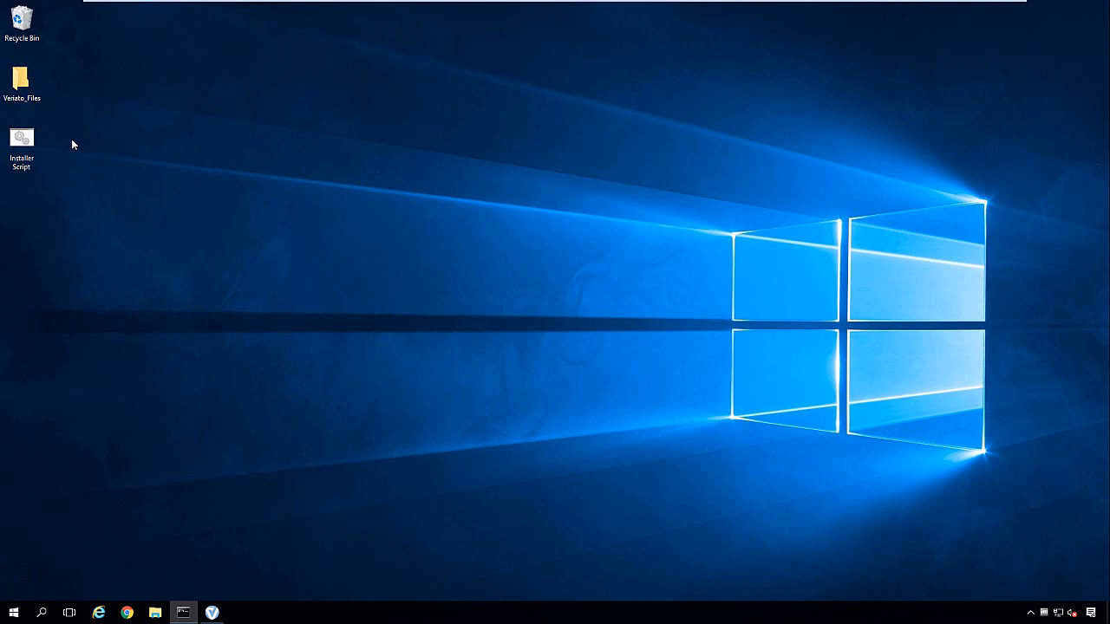
pyautogui.doubleClick(20, 80)
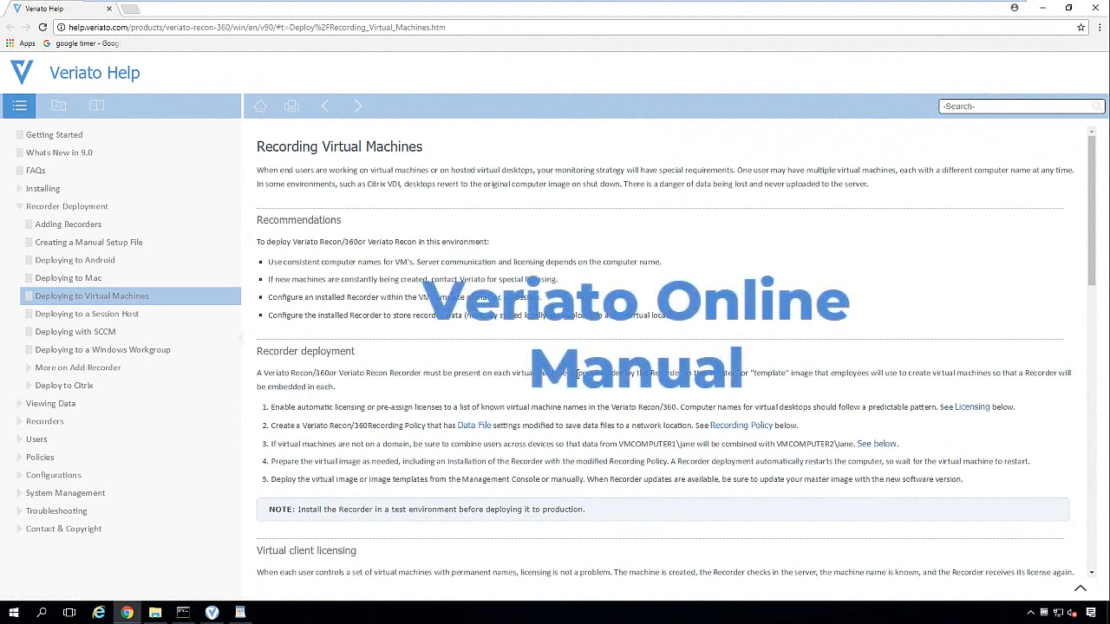
pyautogui.scroll(-3, 559, 390)
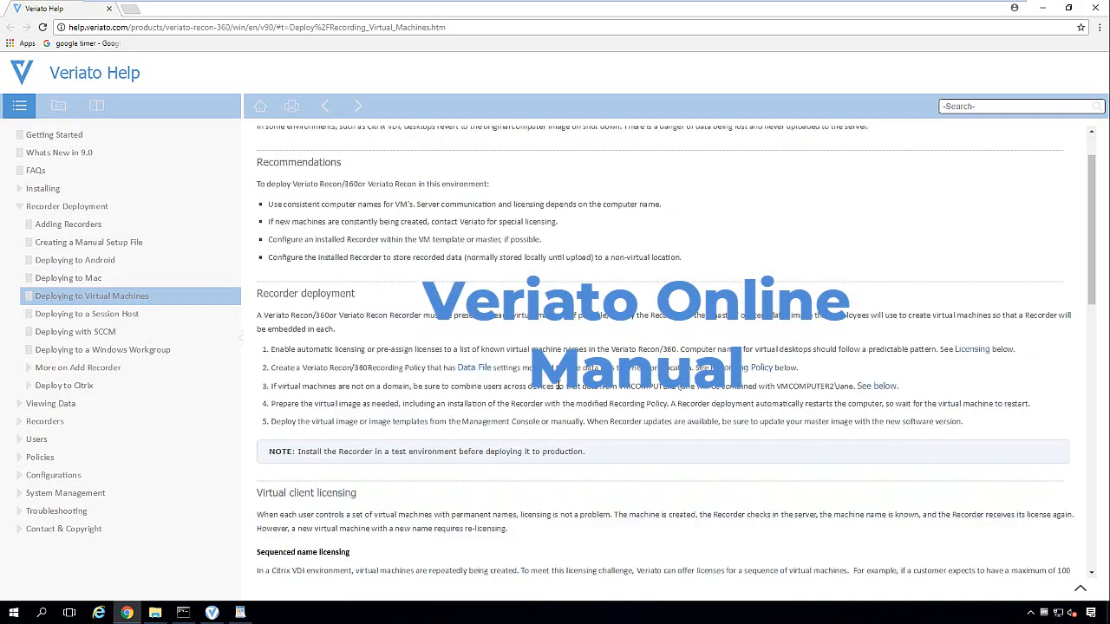
pyautogui.scroll(-4, 558, 389)
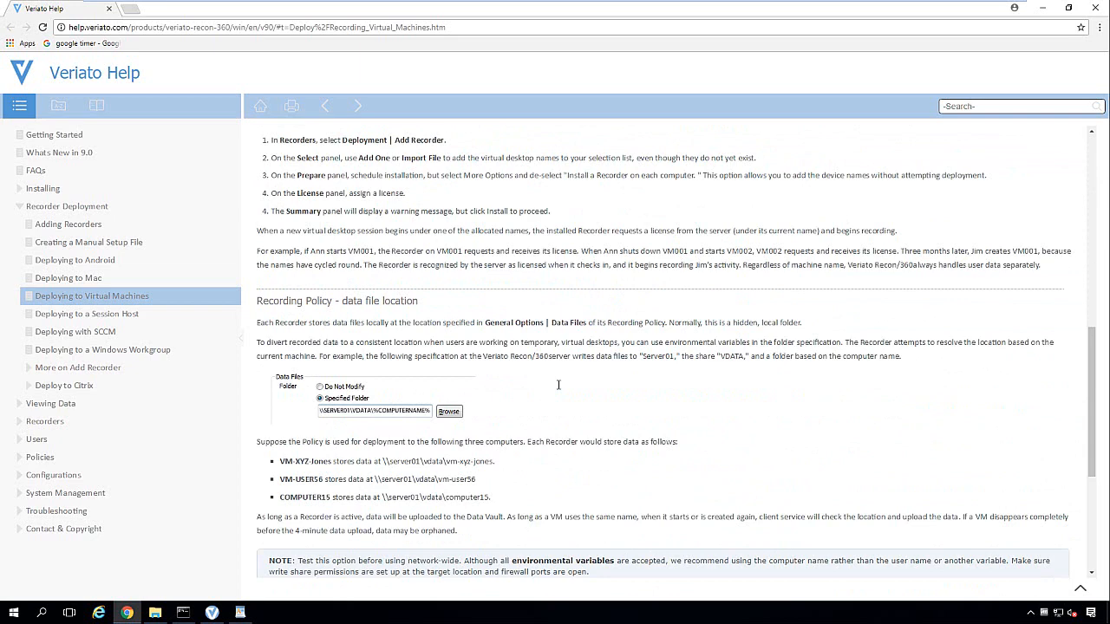
pyautogui.scroll(-1, 559, 387)
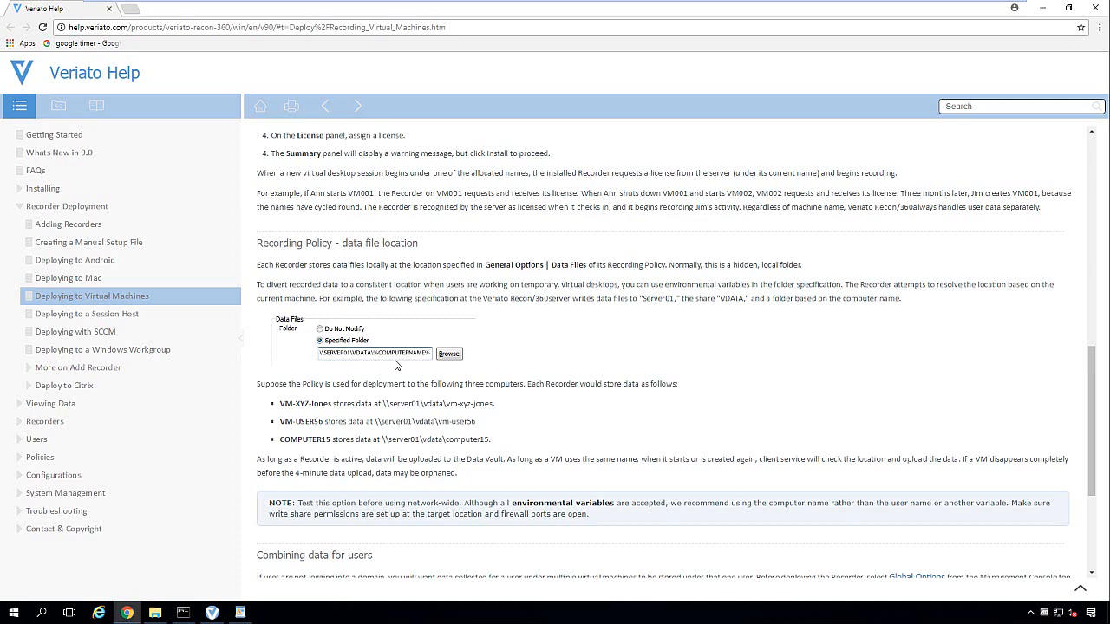
pyautogui.scroll(-3, 396, 364)
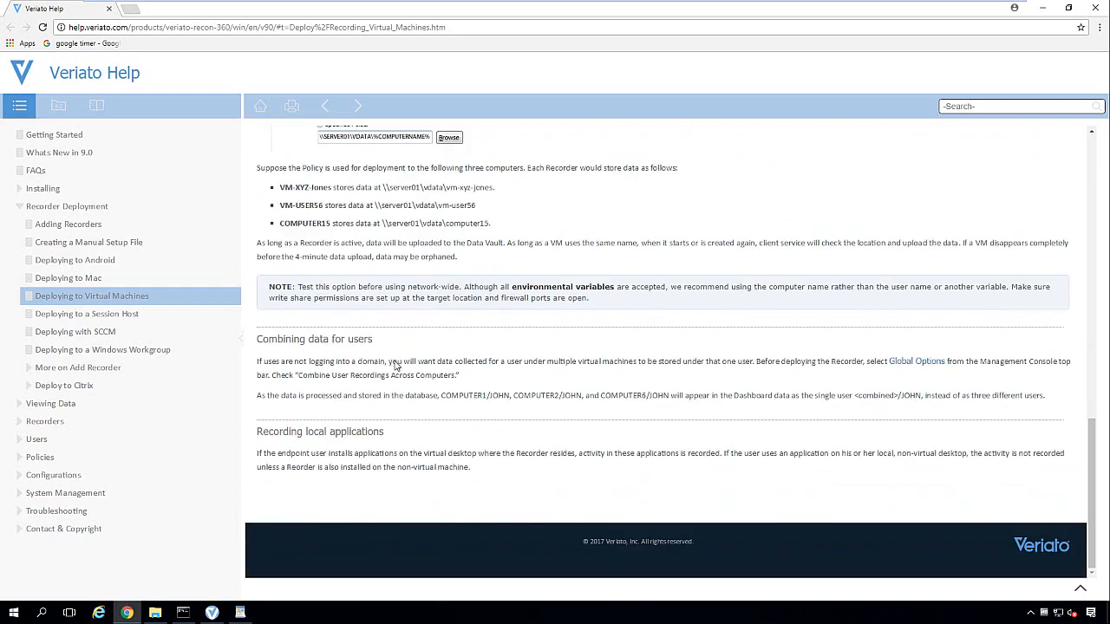
pyautogui.scroll(5, 396, 364)
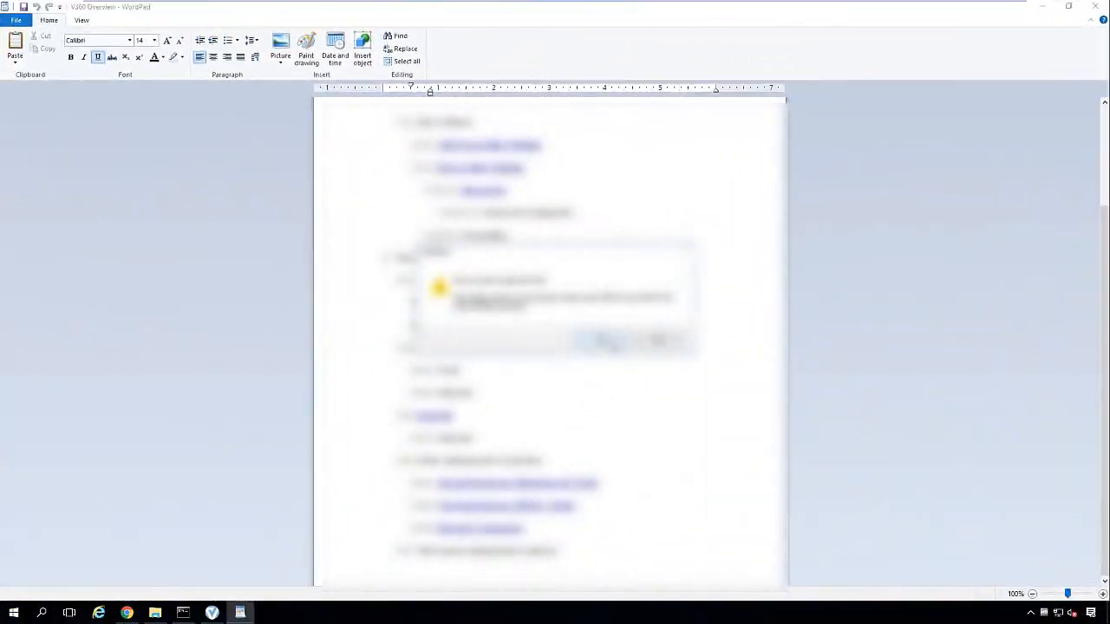
# Step: Open Deploying to a Session Host, follow the Alternative Shell link, and select the Citrix wfshell.exe line
pyautogui.click(612, 343)
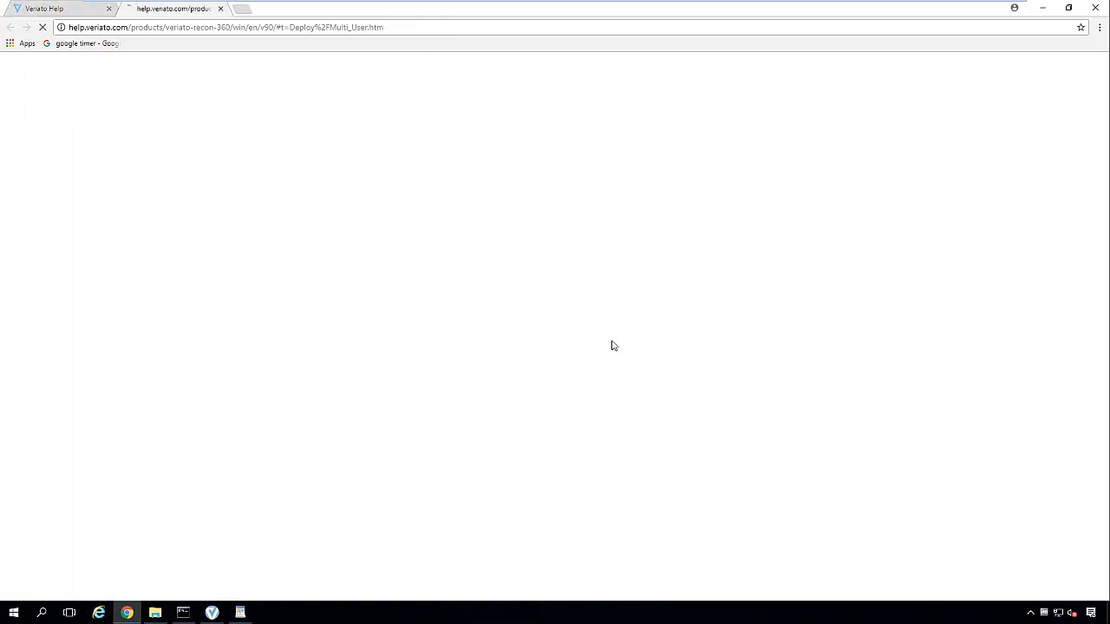
pyautogui.scroll(-1, 435, 338)
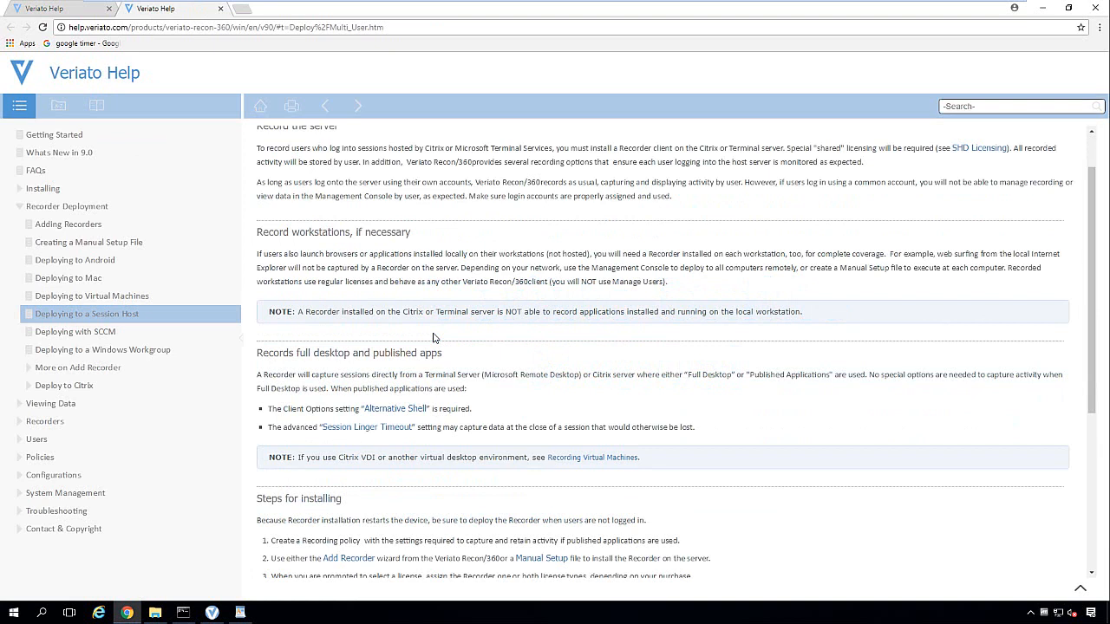
pyautogui.click(403, 416)
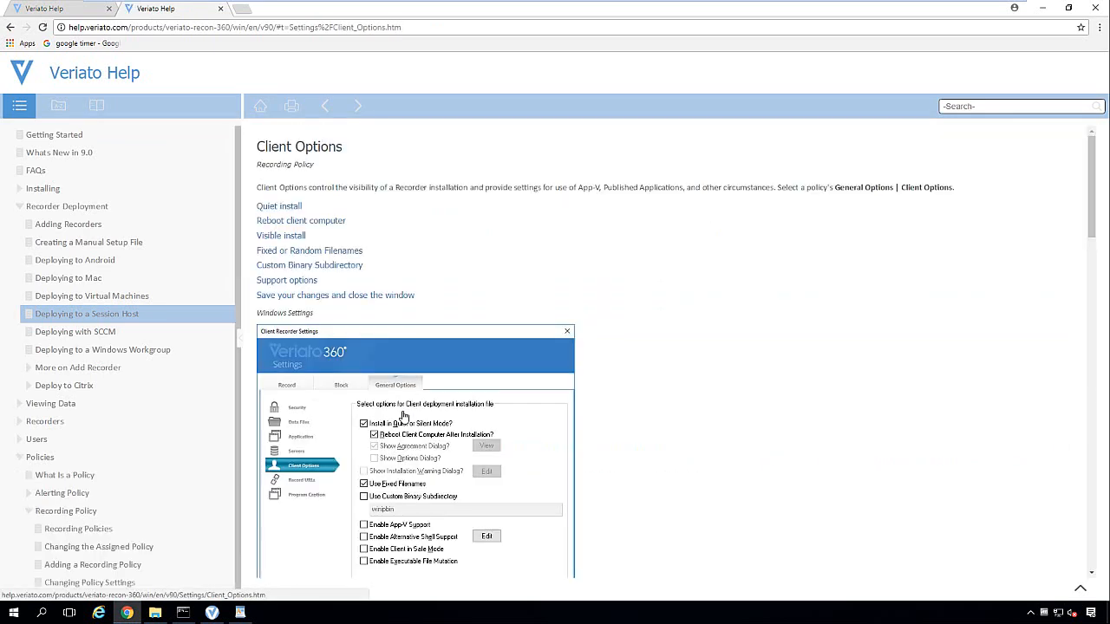
pyautogui.scroll(-2, 631, 419)
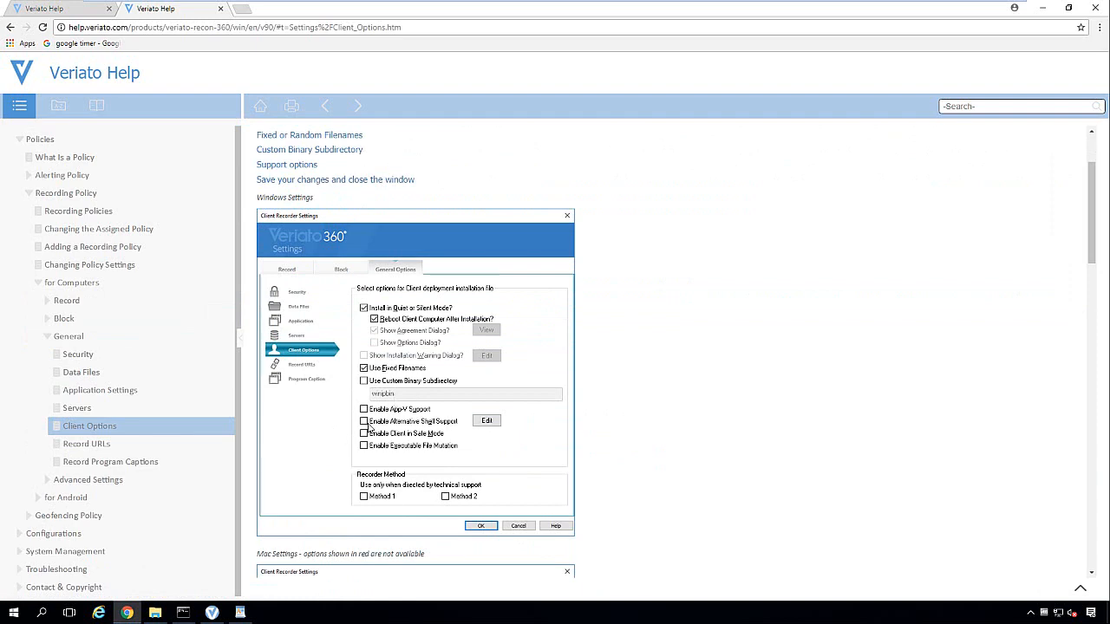
pyautogui.scroll(-10, 368, 425)
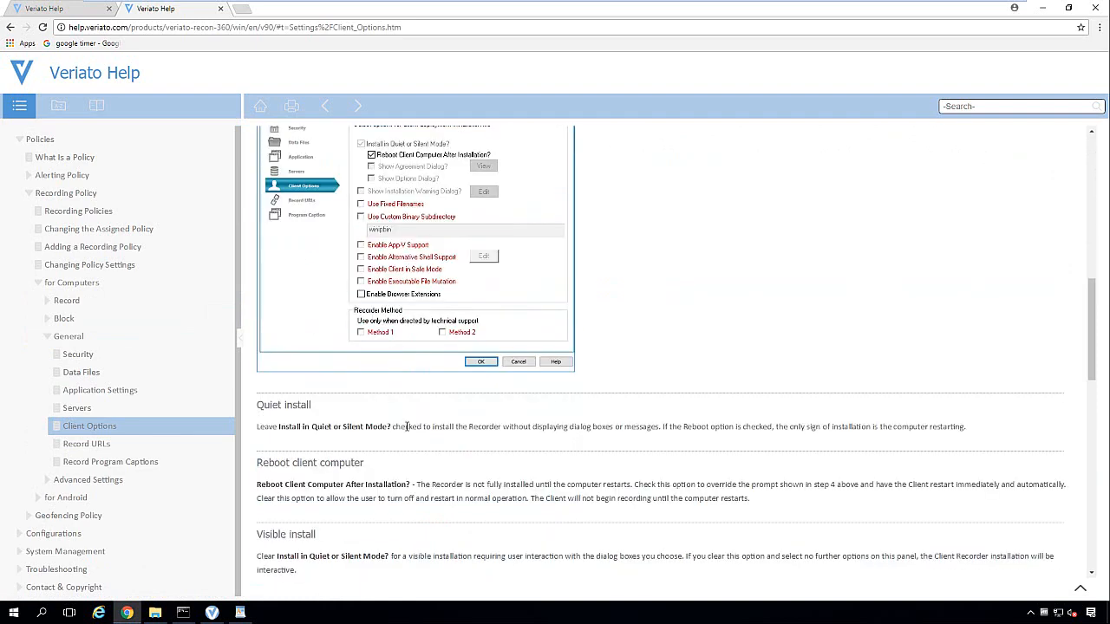
pyautogui.scroll(-1, 407, 431)
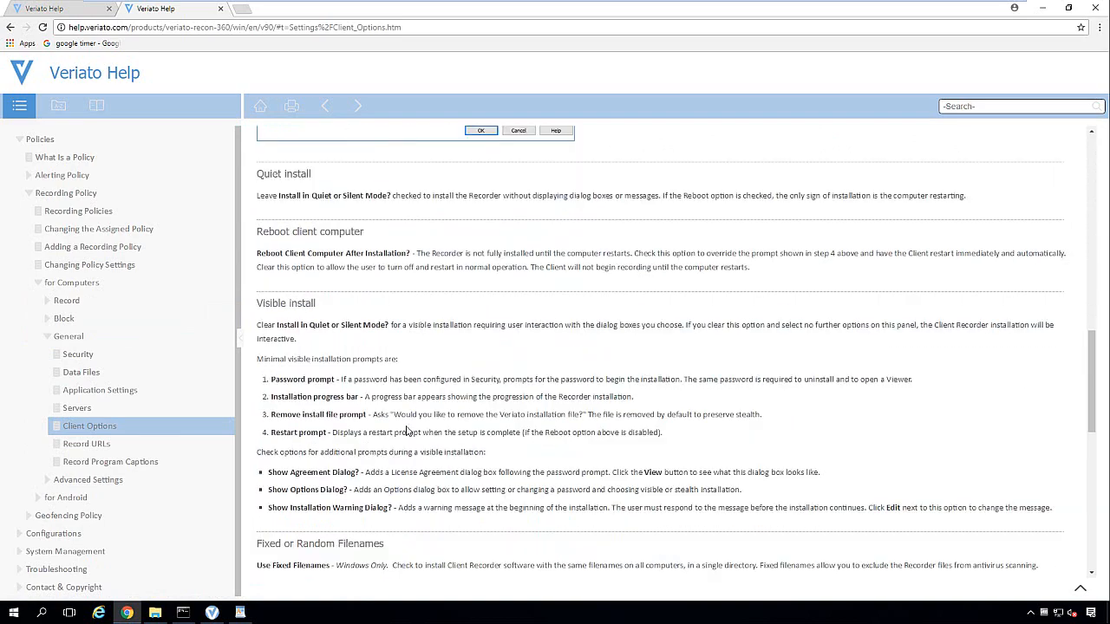
pyautogui.scroll(-1, 407, 431)
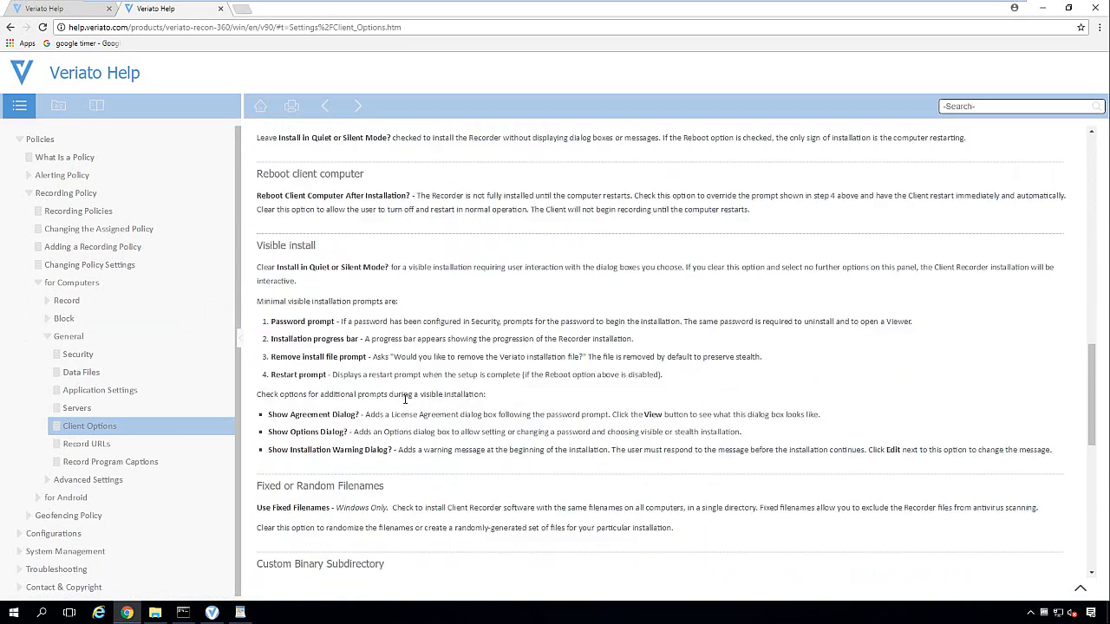
pyautogui.scroll(-7, 404, 399)
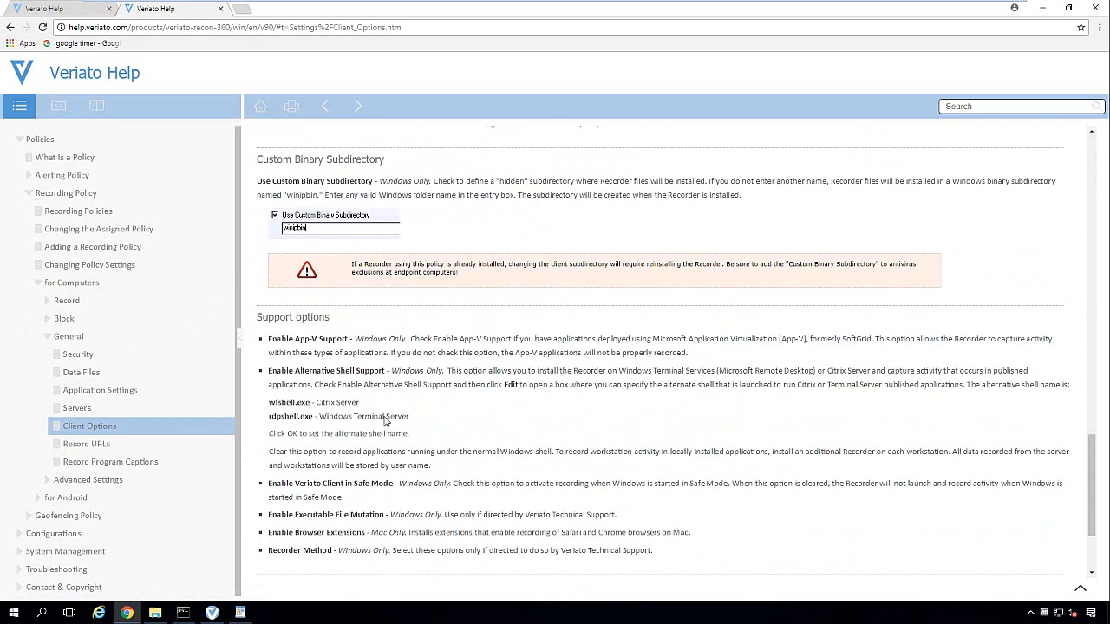
pyautogui.moveTo(359, 403); pyautogui.dragTo(269, 417)
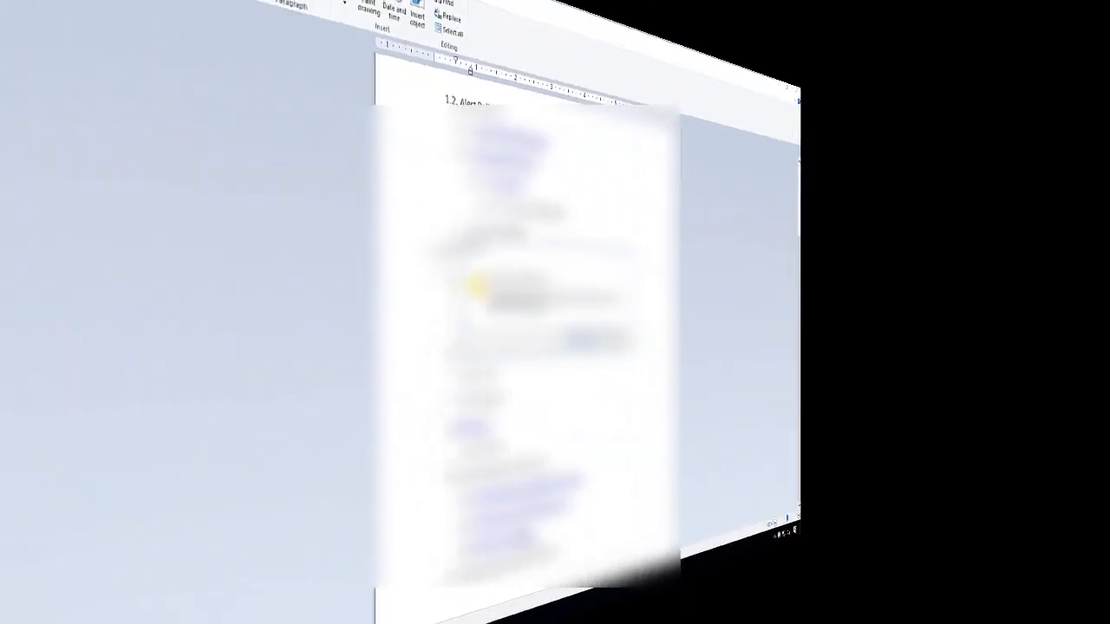
# Step: Load the Changing the Server Address topic and scroll to the Server Address Changer screenshot
pyautogui.click(607, 340)
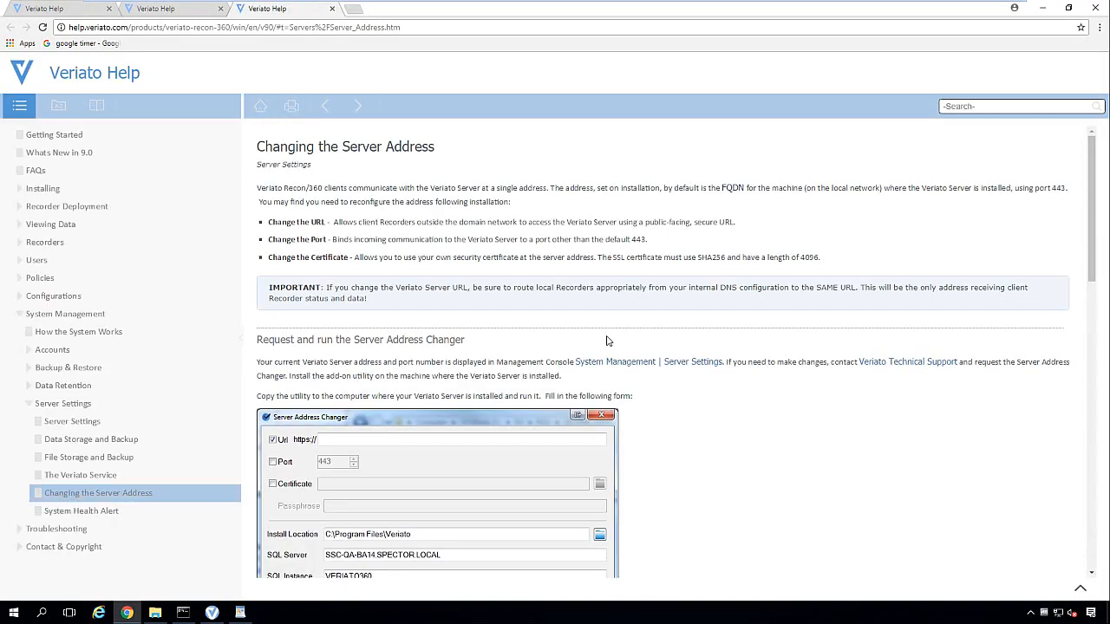
pyautogui.scroll(-2, 600, 326)
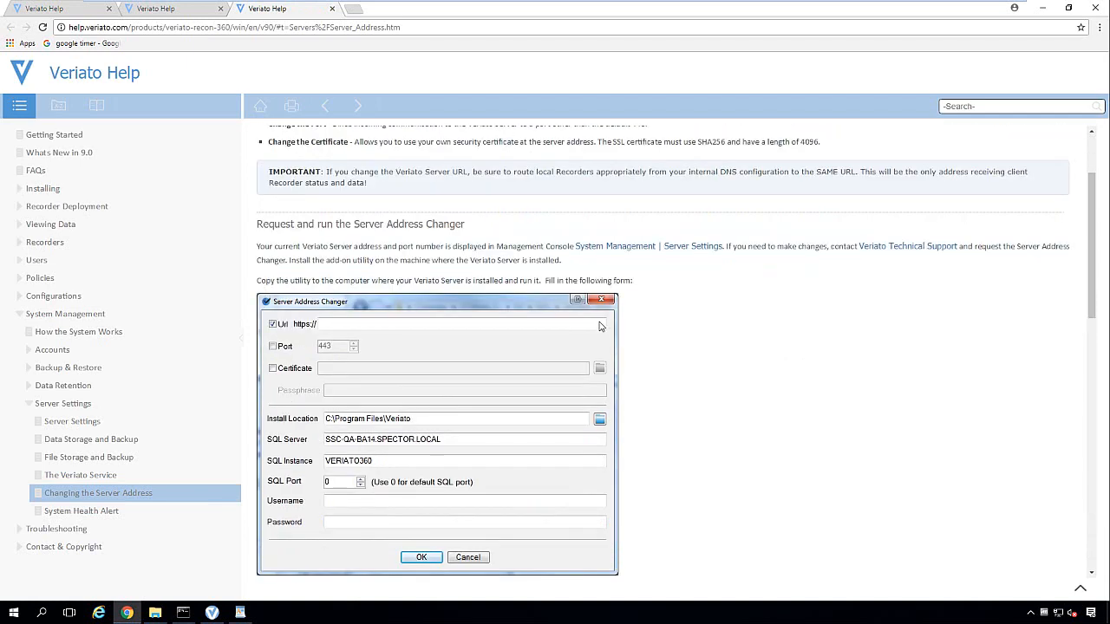
pyautogui.scroll(-1, 600, 327)
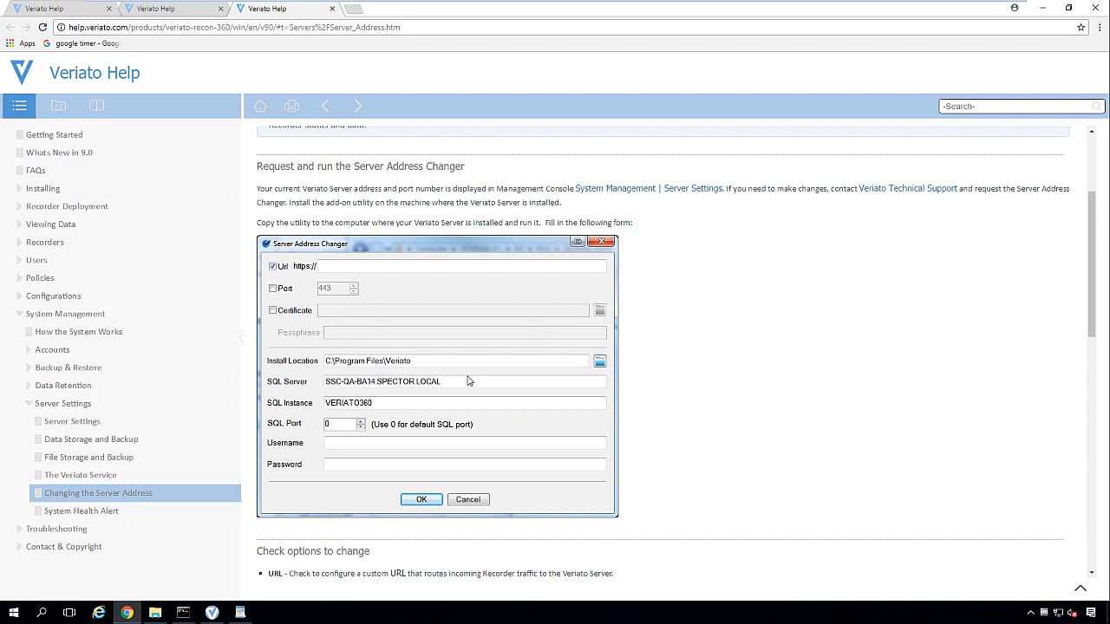
# Step: Check the Recorder address and port 443 in Server Settings, then minimize the console and close Chrome
pyautogui.click(234, 612)
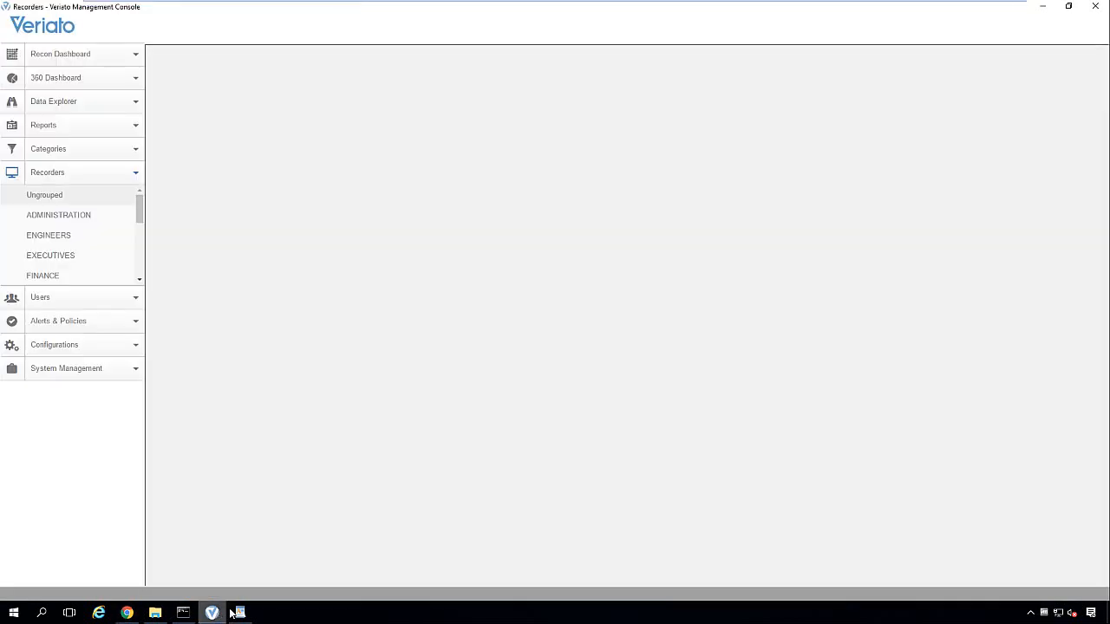
pyautogui.click(105, 375)
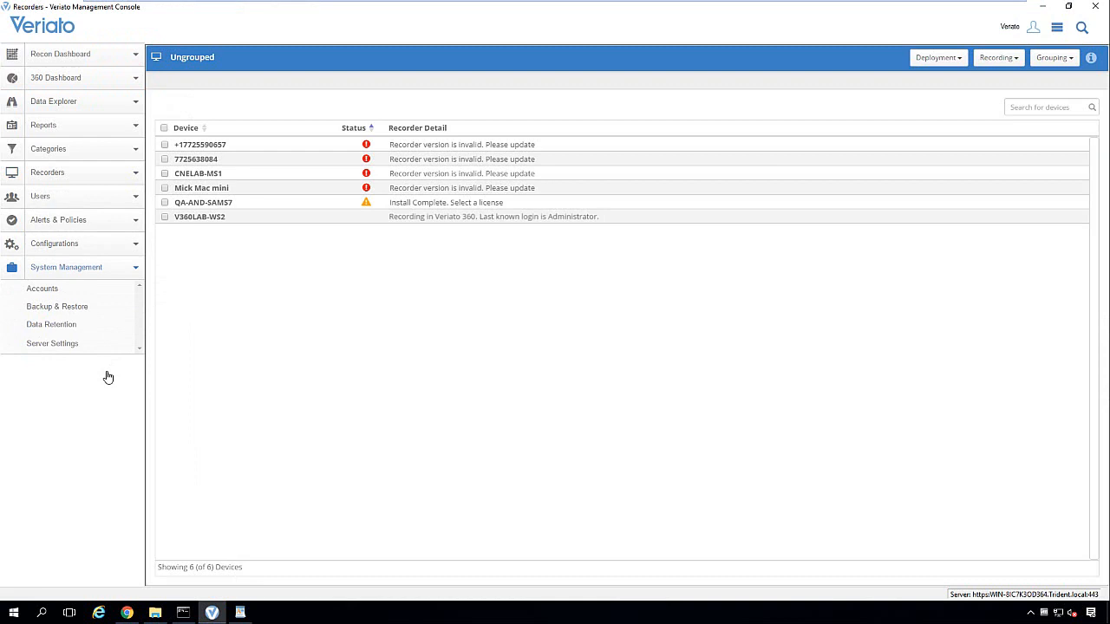
pyautogui.click(54, 344)
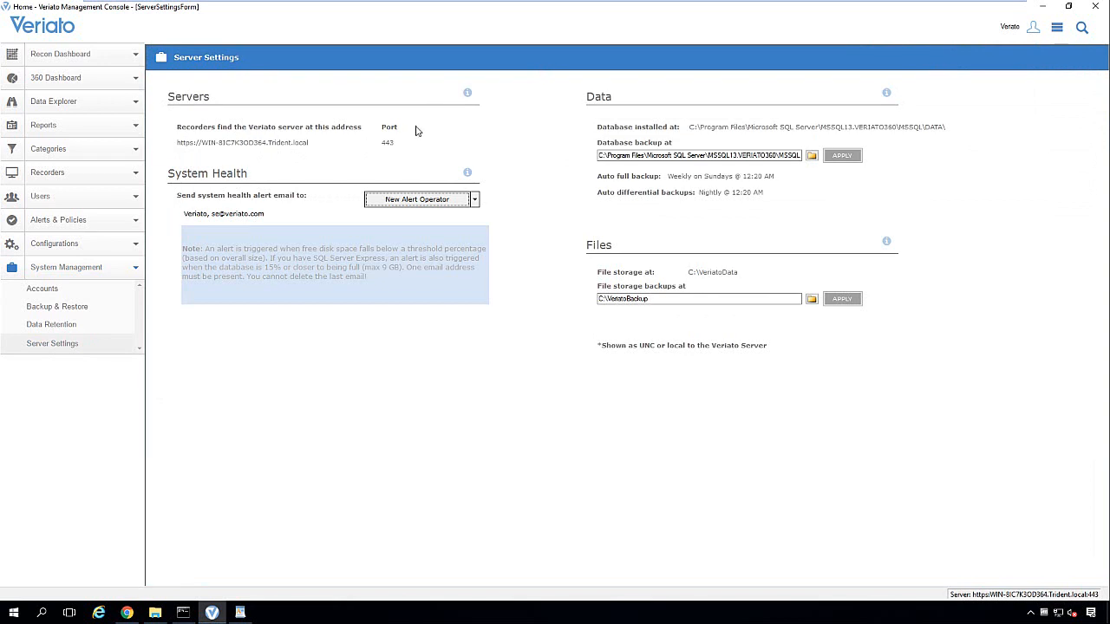
pyautogui.click(1043, 7)
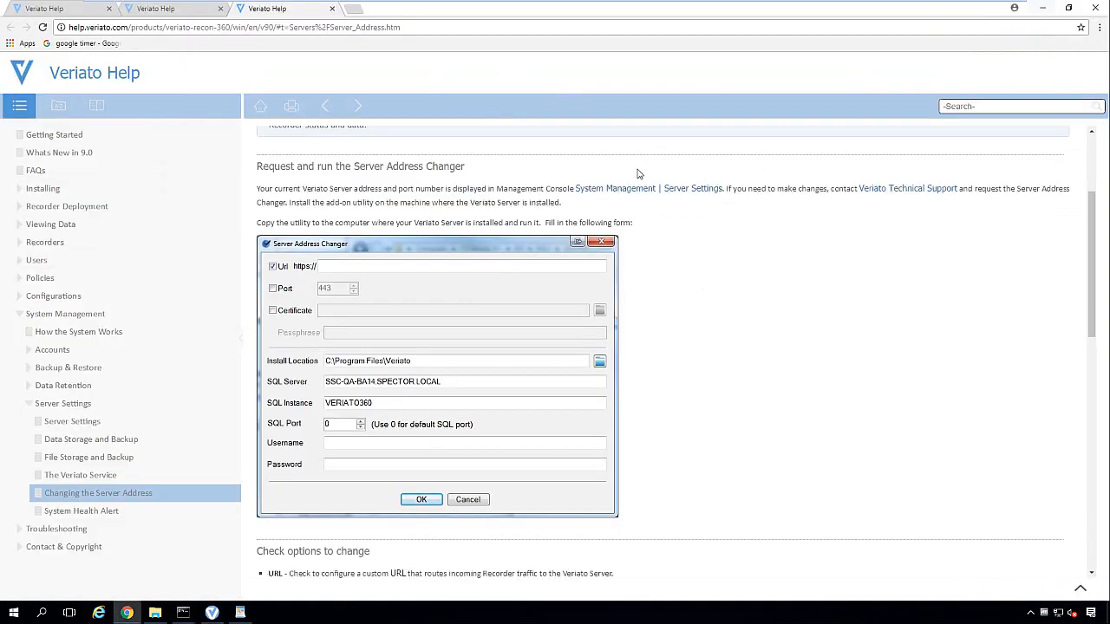
pyautogui.click(1105, 8)
# Step: Extract ServerAddressChanger.zip into a new folder
pyautogui.click(408, 224)
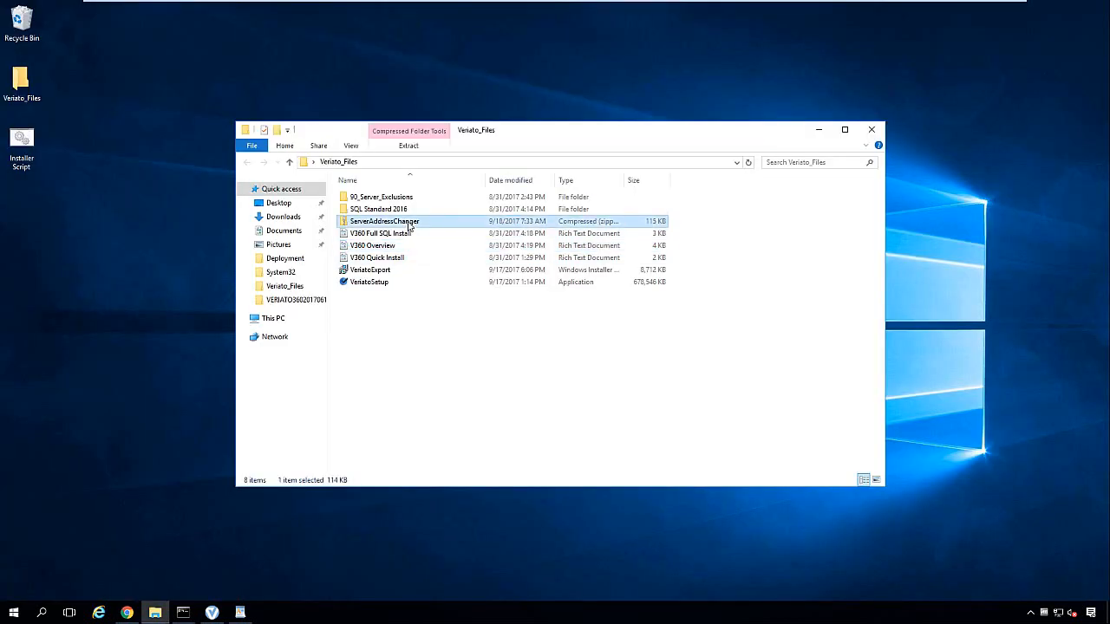
pyautogui.rightClick(404, 223)
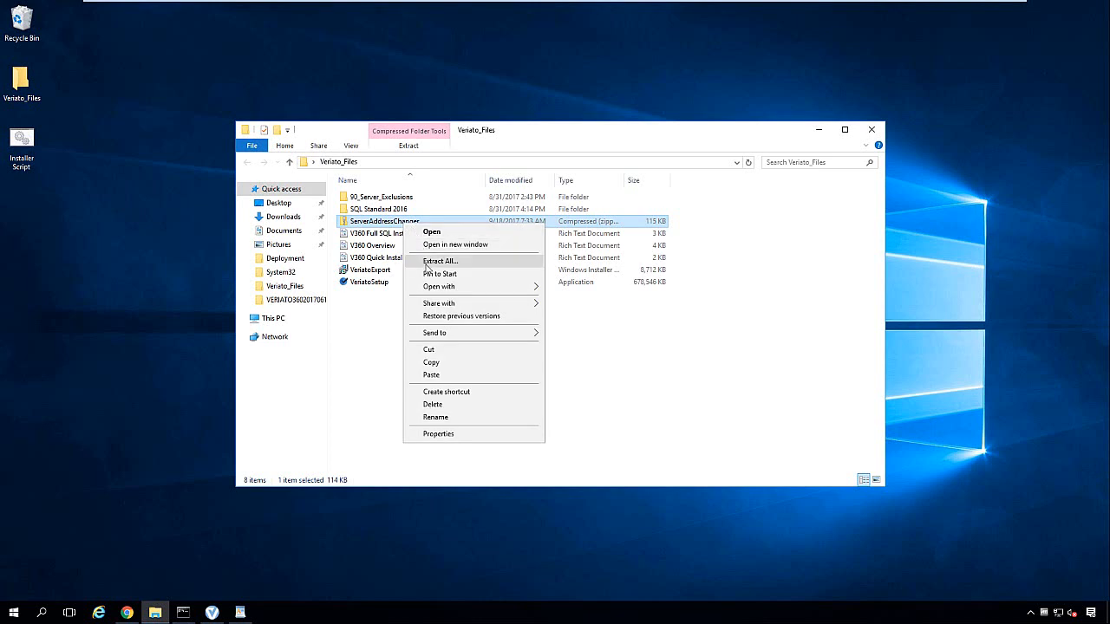
pyautogui.click(438, 261)
pyautogui.click(654, 418)
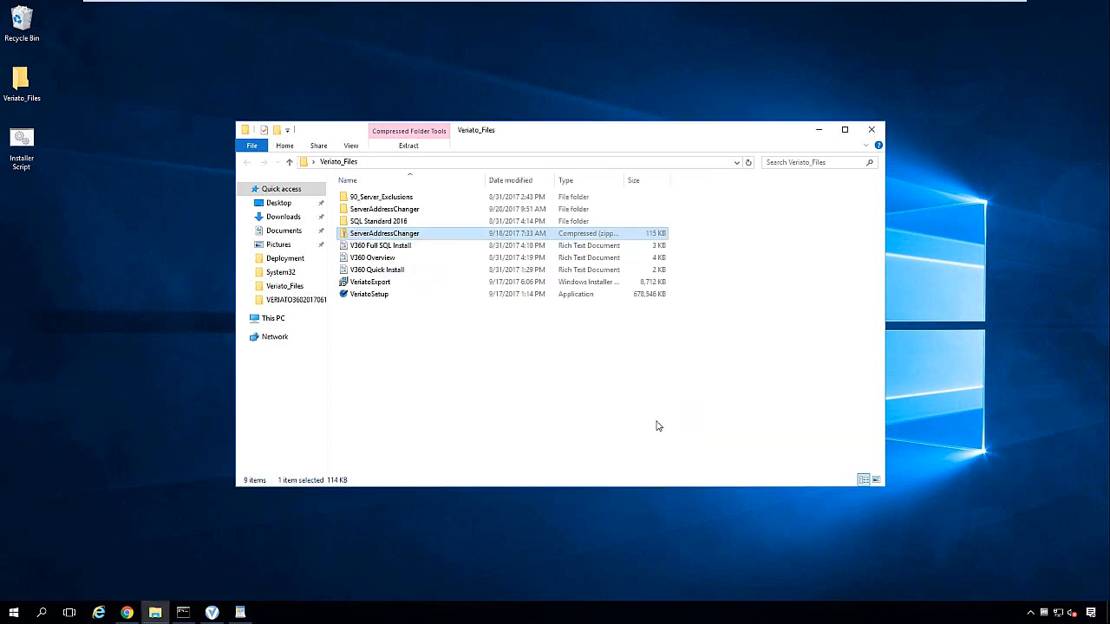
# Step: Run ServerAddressChanger as administrator, review its fields, cancel without changes, and close the folder
pyautogui.rightClick(413, 225)
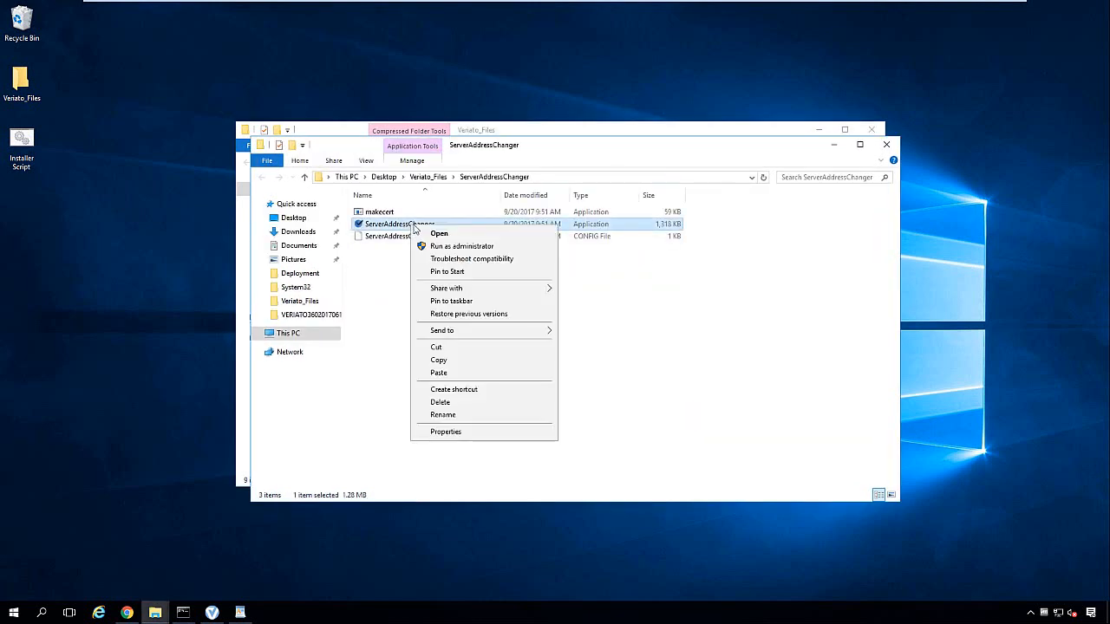
pyautogui.click(440, 247)
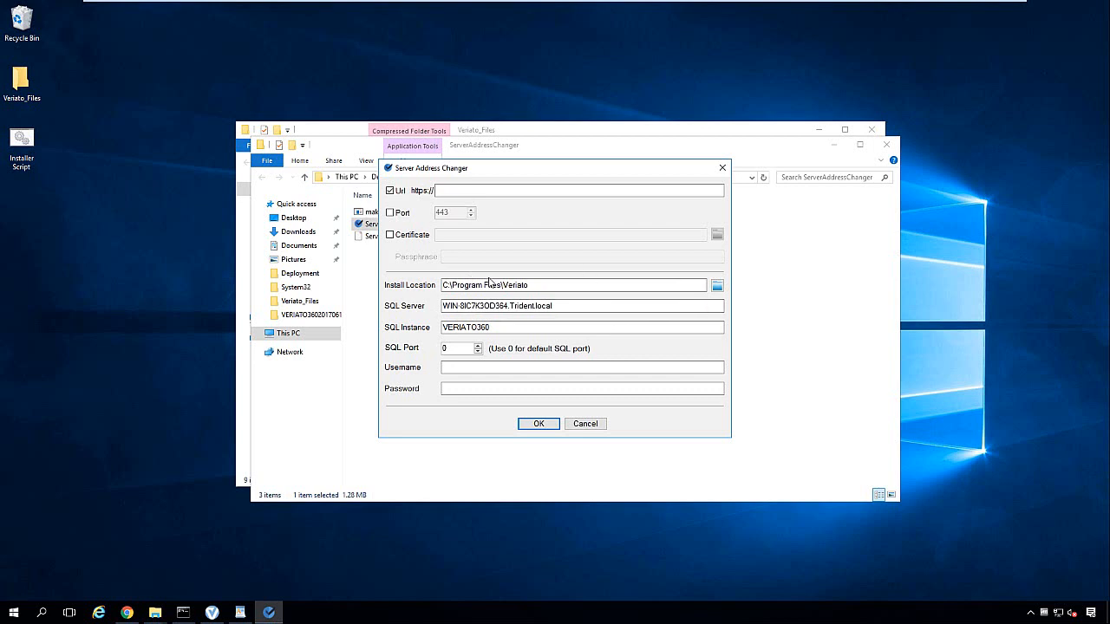
pyautogui.click(479, 367)
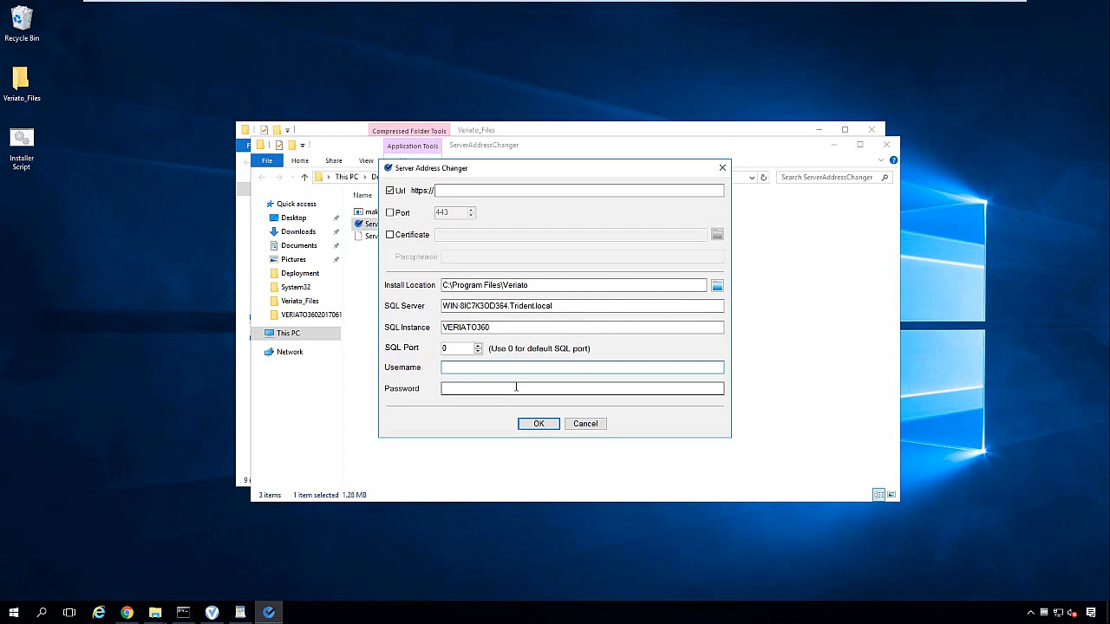
pyautogui.click(586, 424)
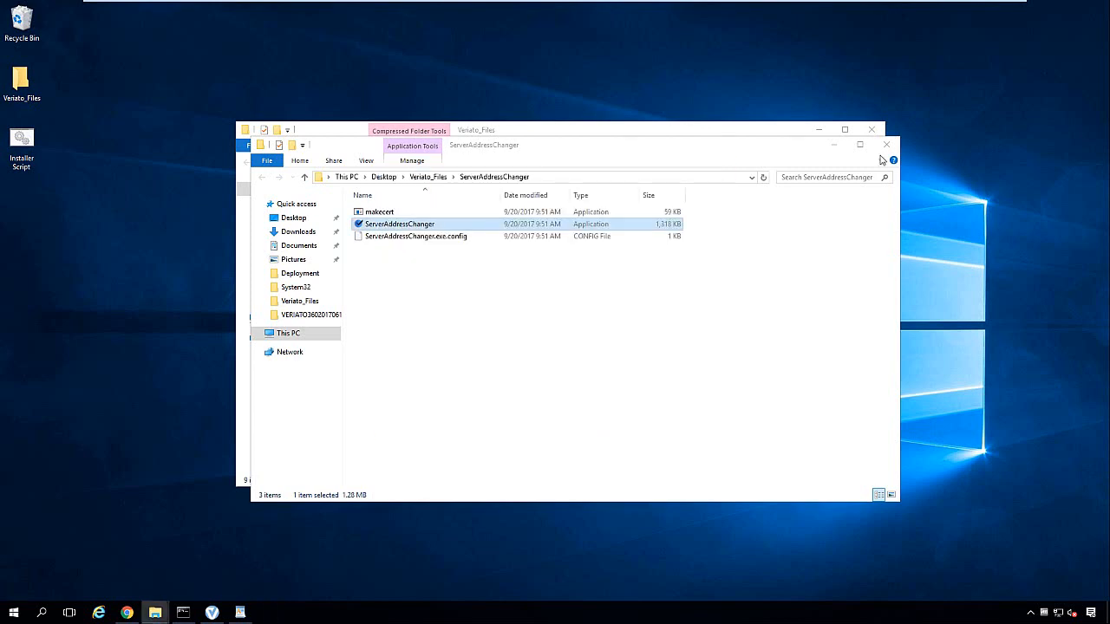
pyautogui.click(886, 151)
# Step: Close the Veriato_Files folder and open Deploying with SCCM, highlighting the Create a manual setup file heading
pyautogui.click(874, 132)
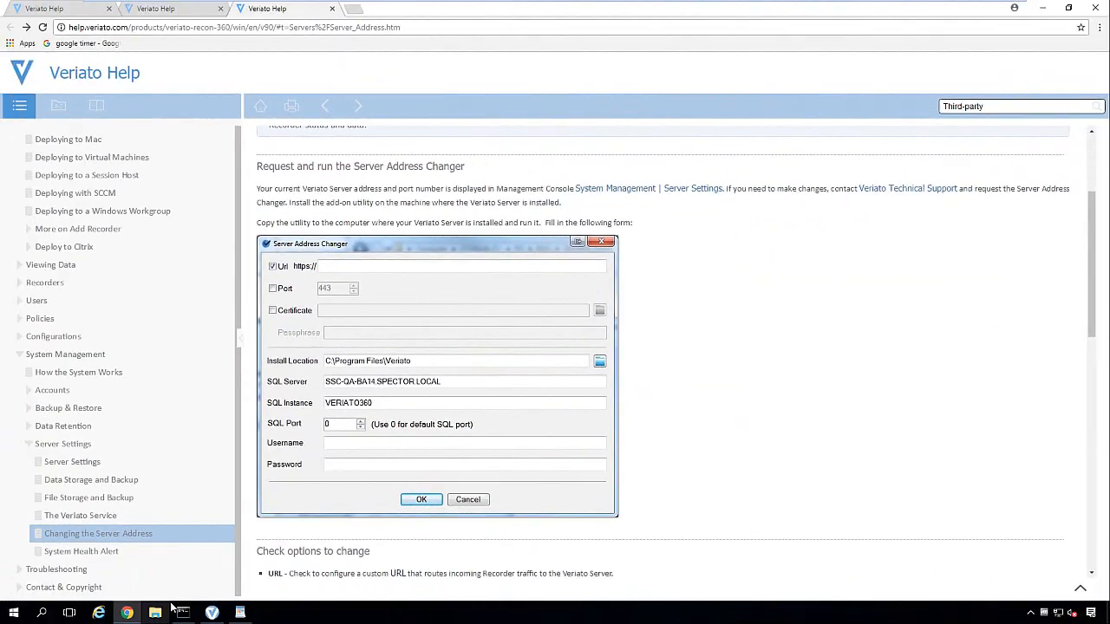
pyautogui.scroll(3, 178, 347)
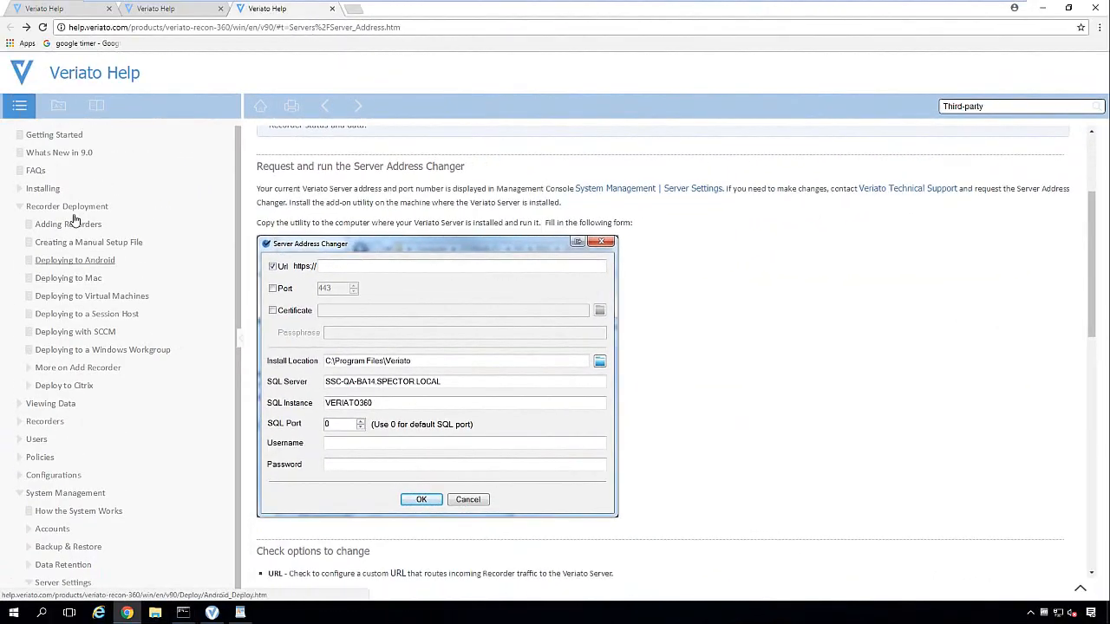
pyautogui.click(93, 336)
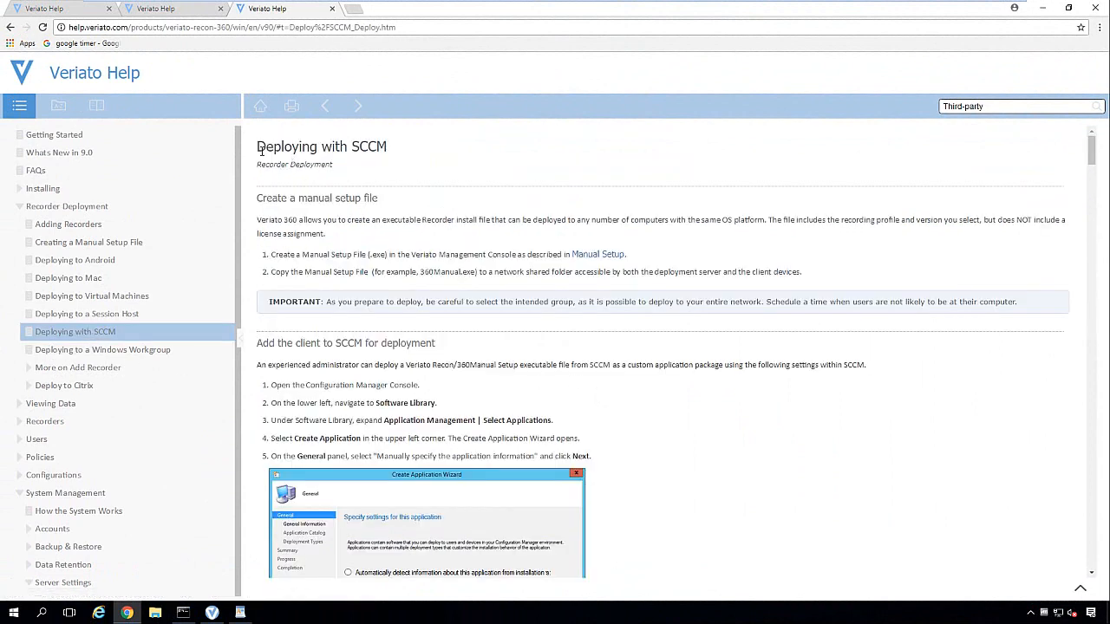
pyautogui.moveTo(259, 202); pyautogui.dragTo(389, 204)
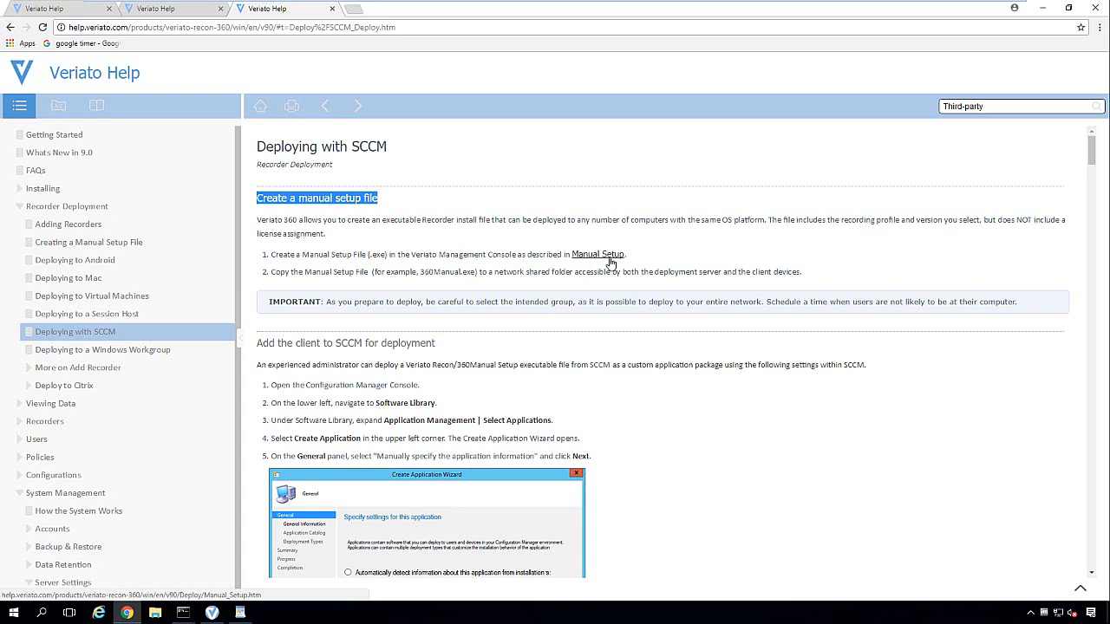
pyautogui.click(586, 337)
# Step: Read through the SCCM schedule and deploy steps down to the final Completion step
pyautogui.scroll(-2, 607, 355)
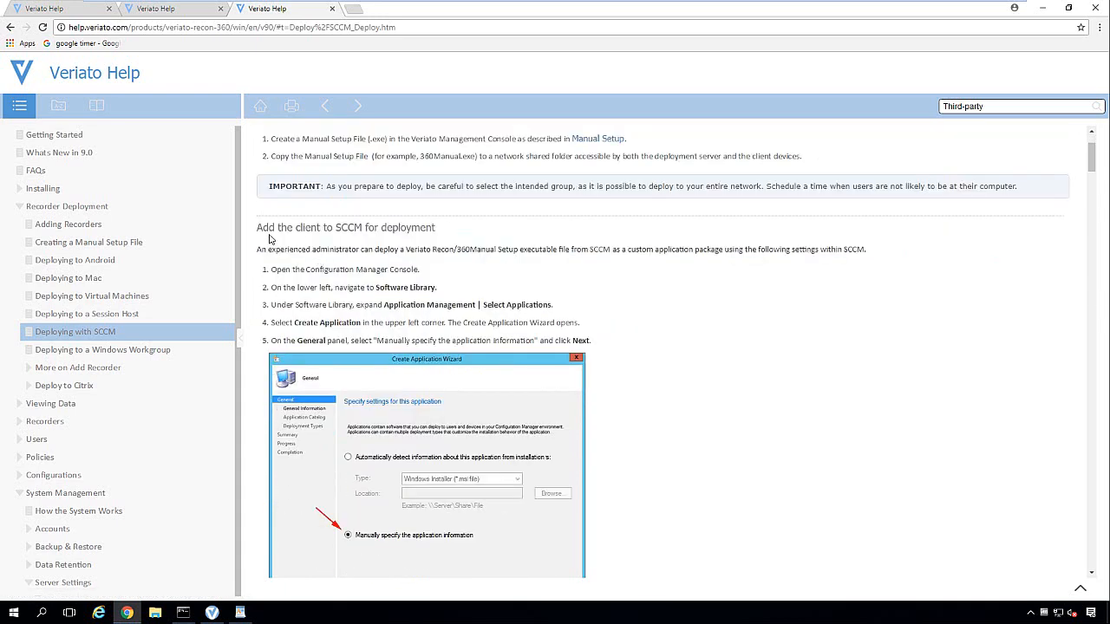
pyautogui.moveTo(258, 227); pyautogui.dragTo(451, 234)
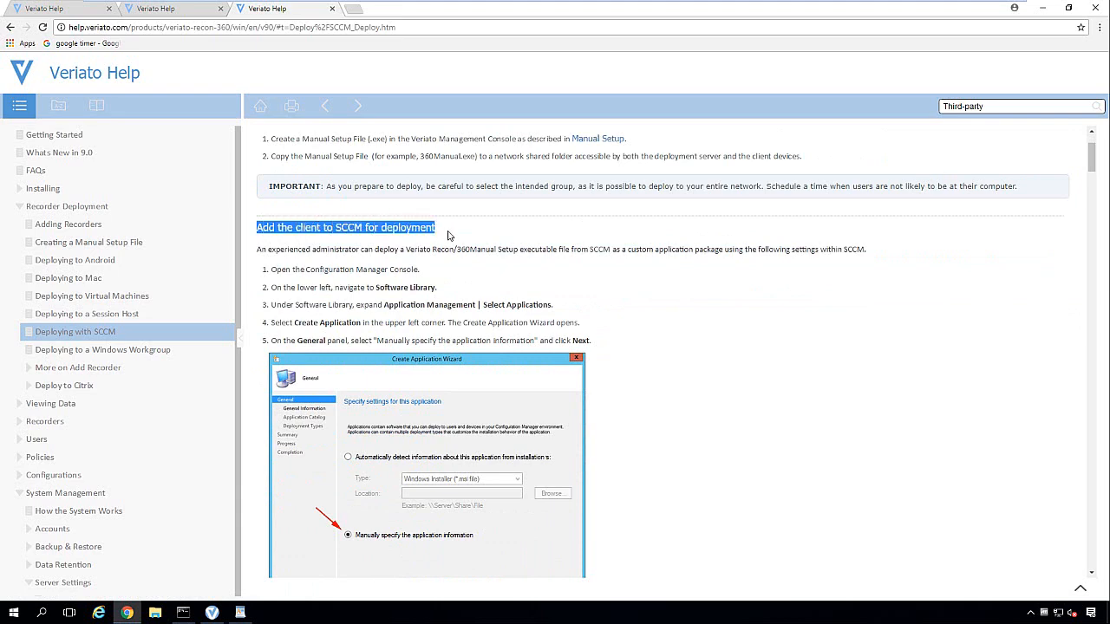
pyautogui.scroll(-1, 678, 361)
pyautogui.scroll(-7, 678, 361)
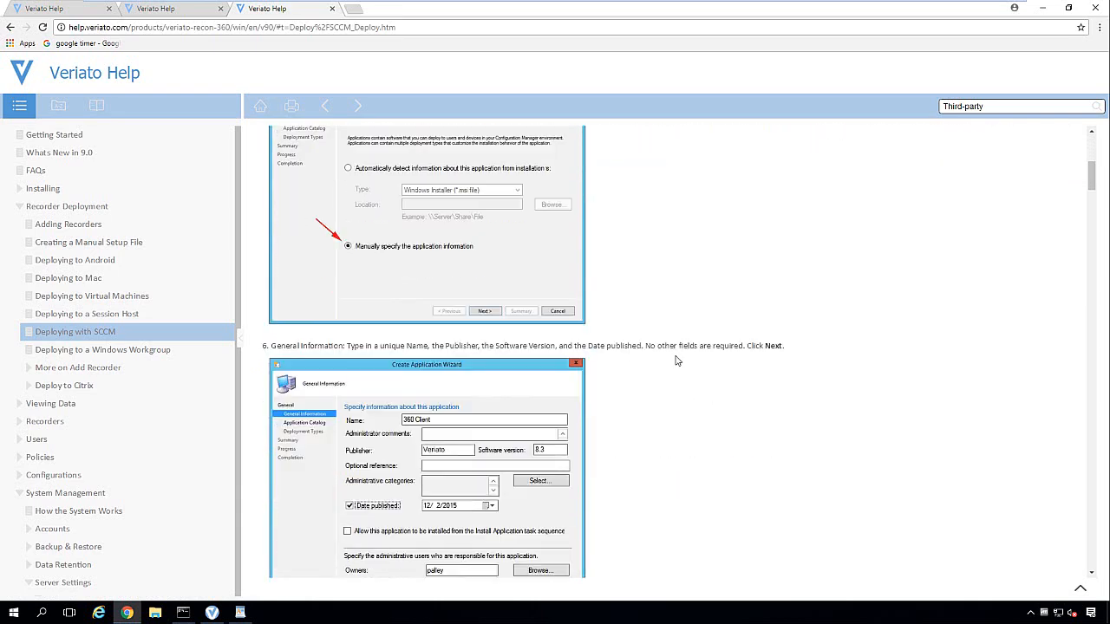
pyautogui.scroll(-7, 678, 361)
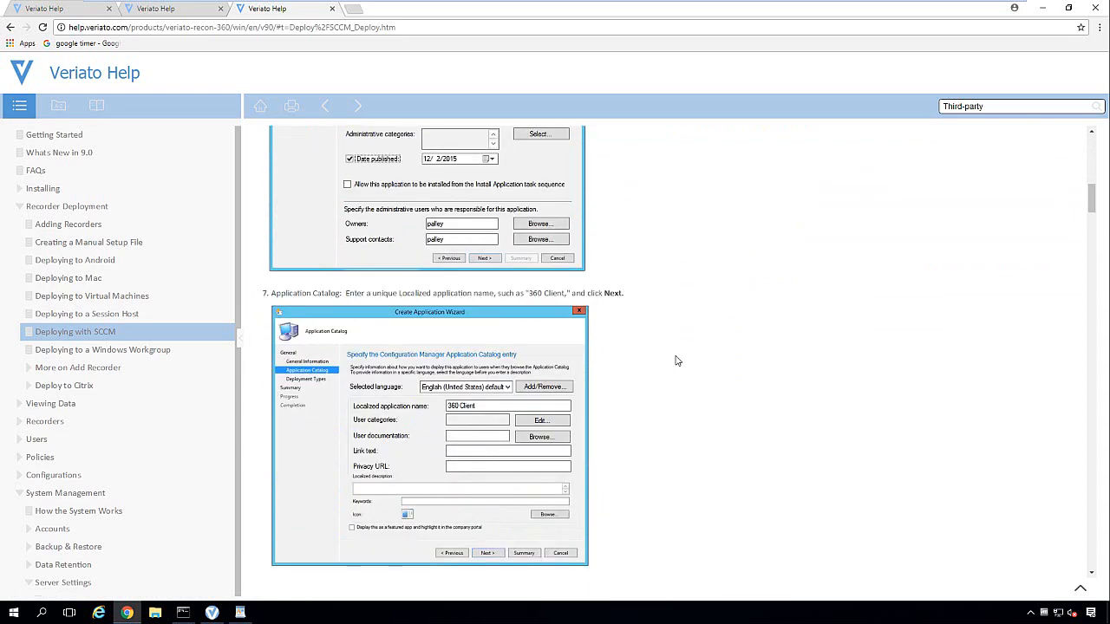
pyautogui.scroll(-7, 677, 361)
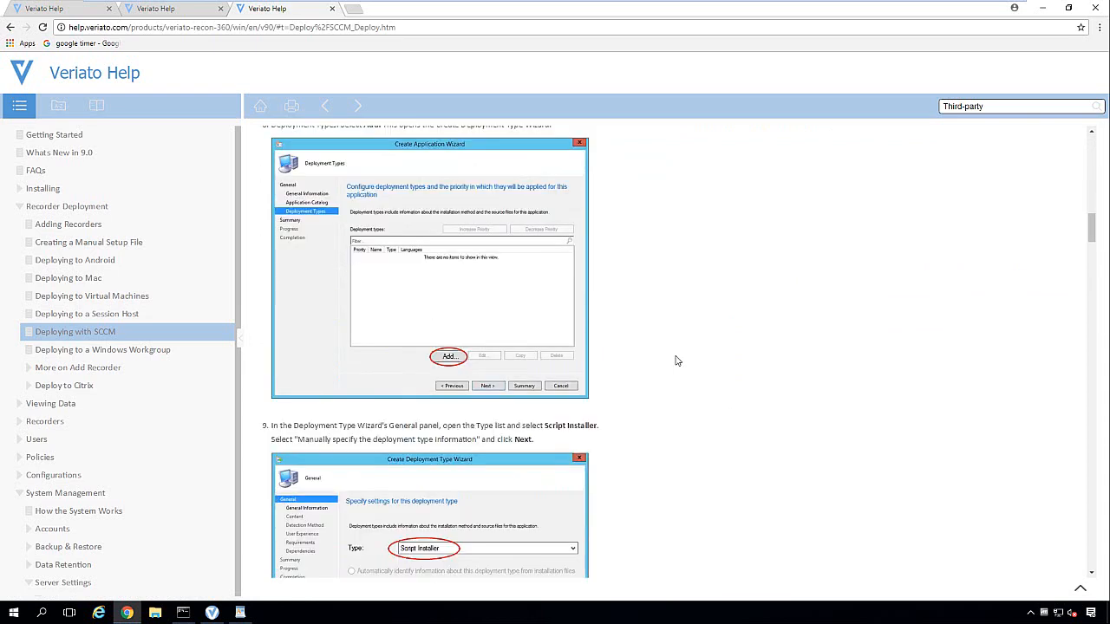
pyautogui.scroll(-8, 678, 361)
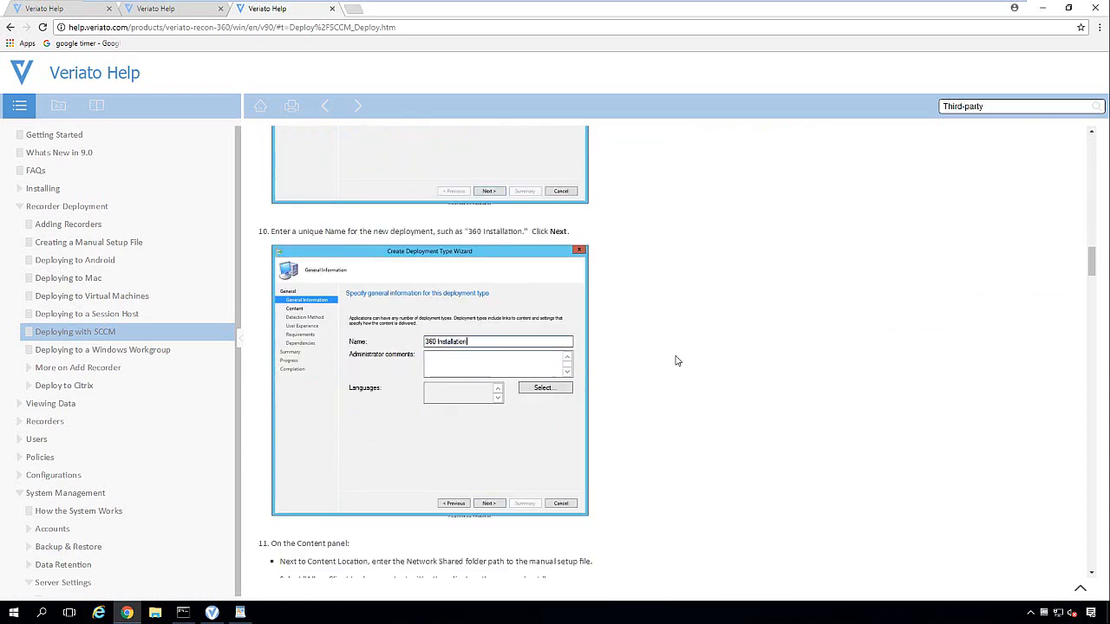
pyautogui.scroll(-5, 677, 361)
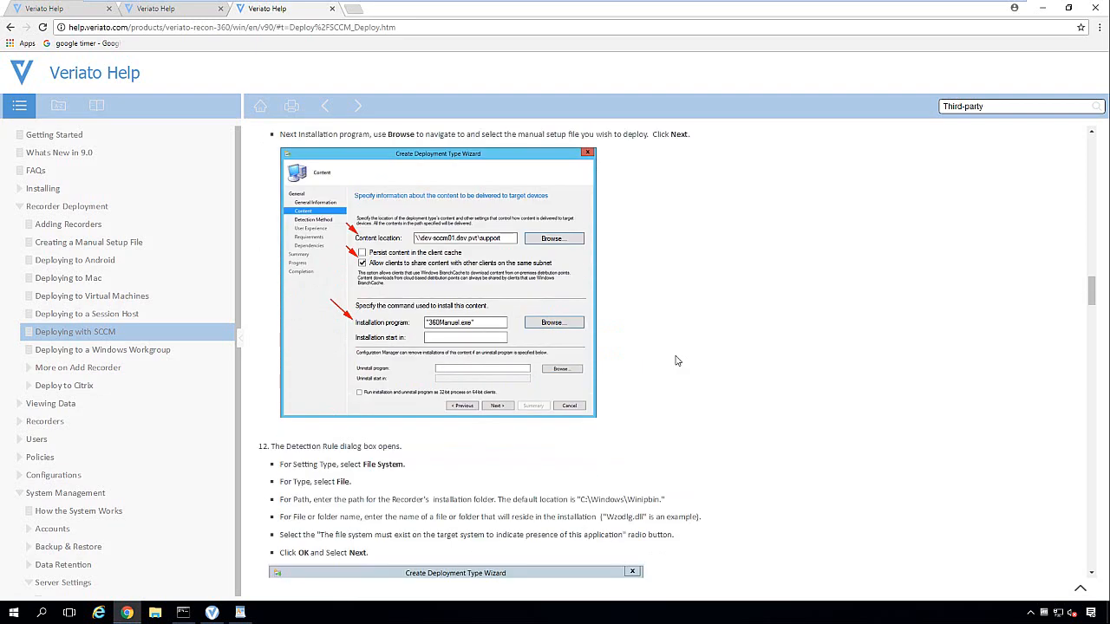
pyautogui.scroll(-7, 678, 361)
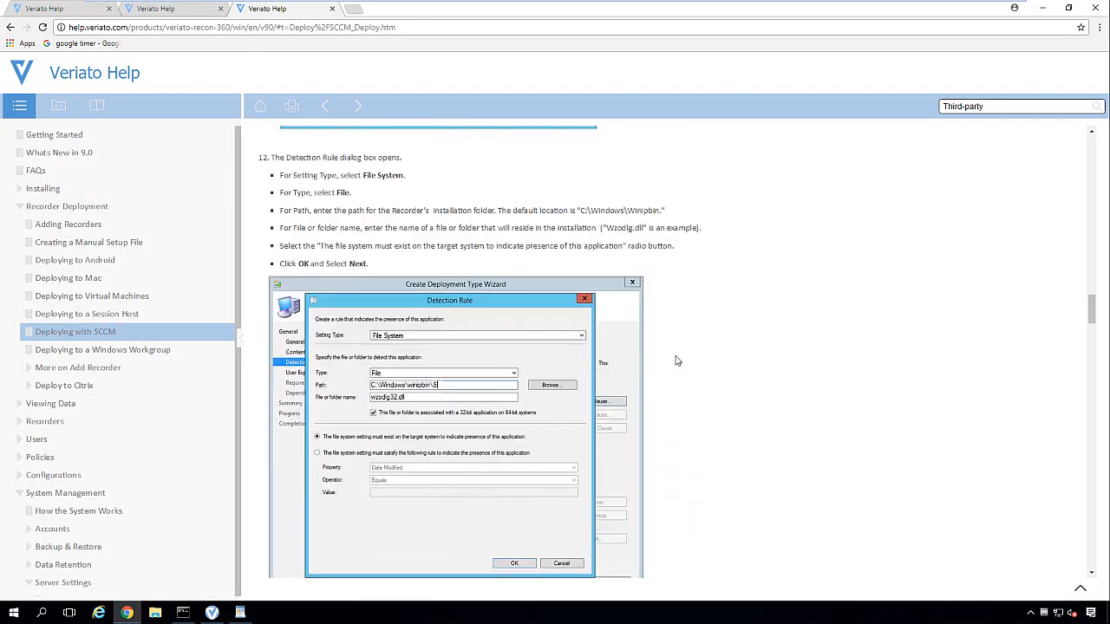
pyautogui.scroll(-10, 677, 361)
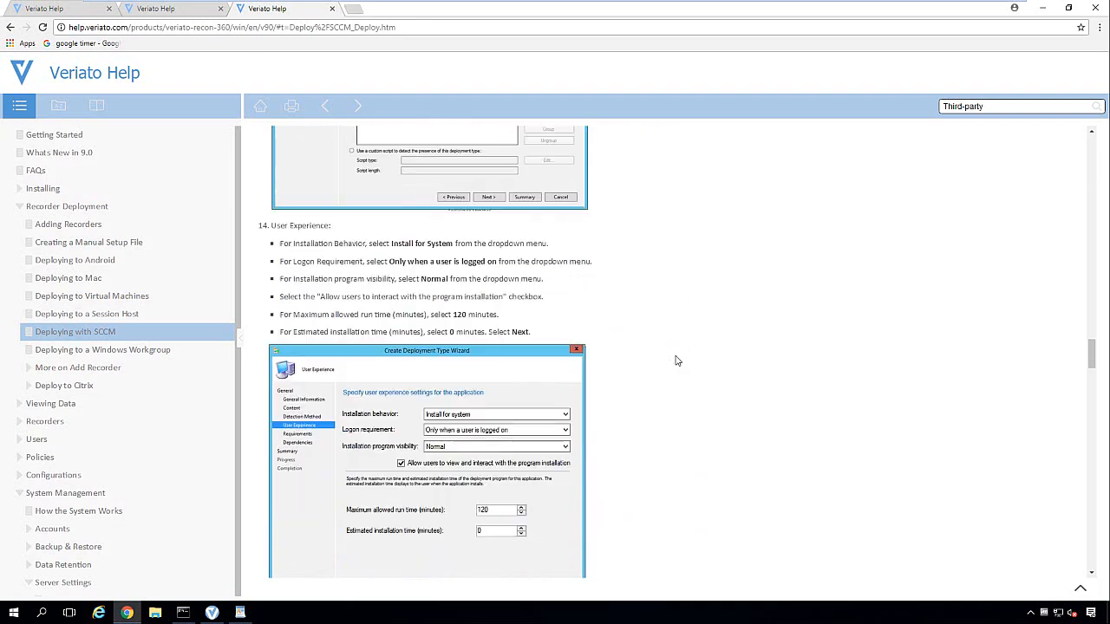
pyautogui.scroll(-10, 677, 361)
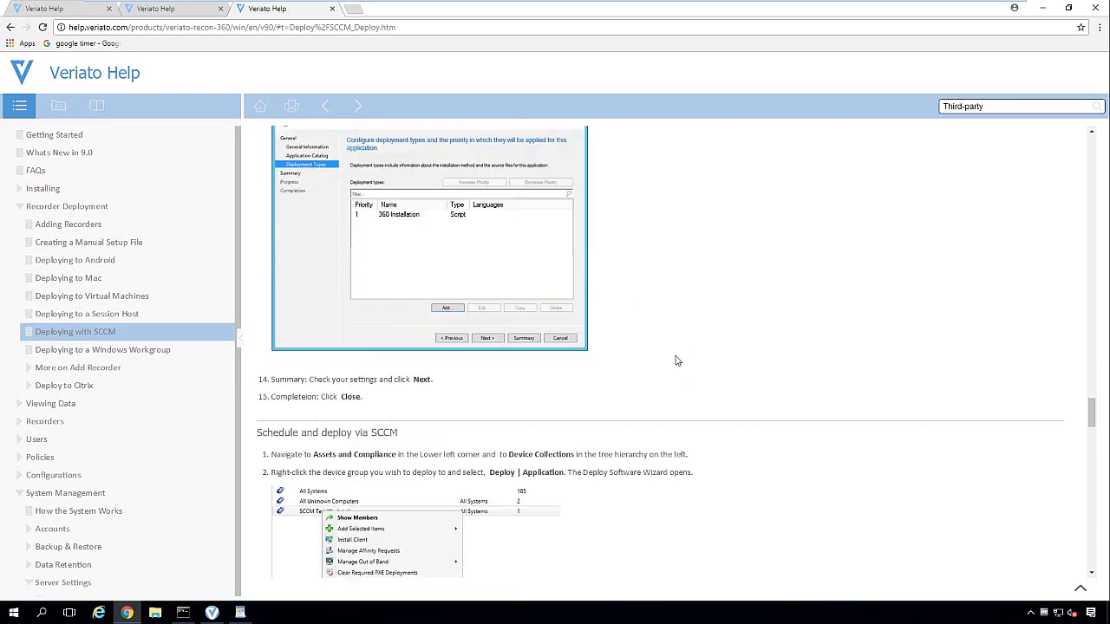
pyautogui.scroll(-10, 677, 361)
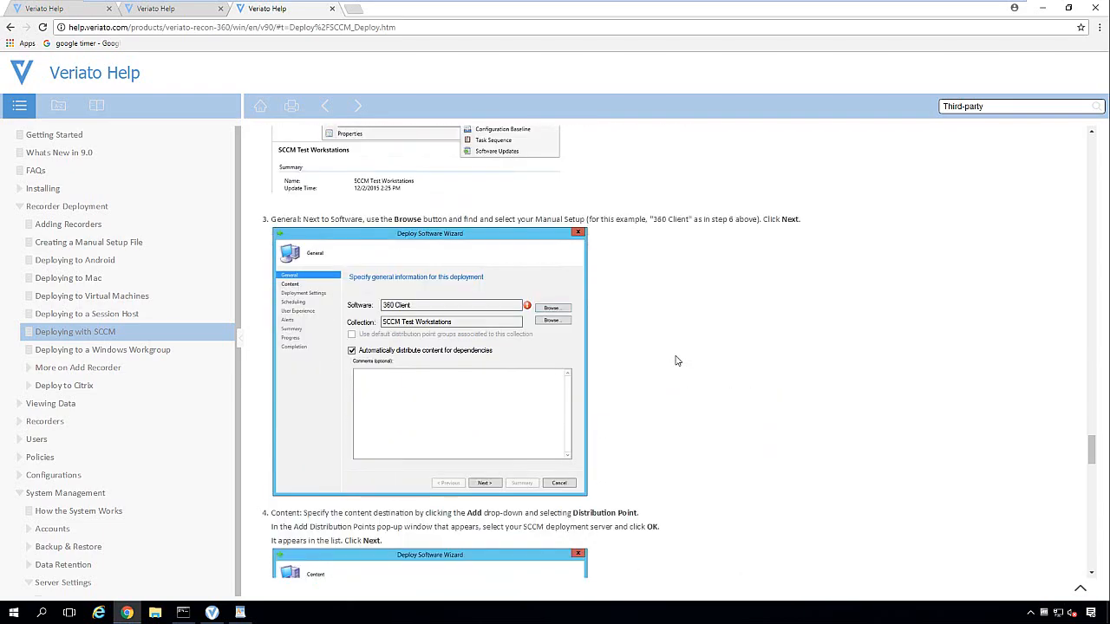
pyautogui.scroll(-10, 677, 360)
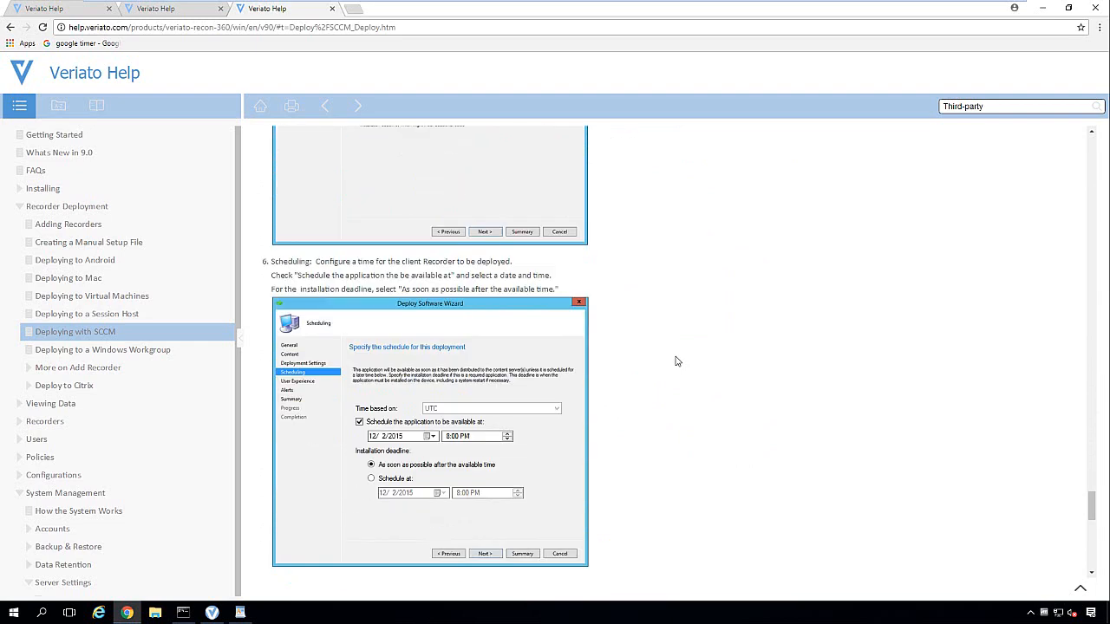
pyautogui.scroll(-6, 678, 361)
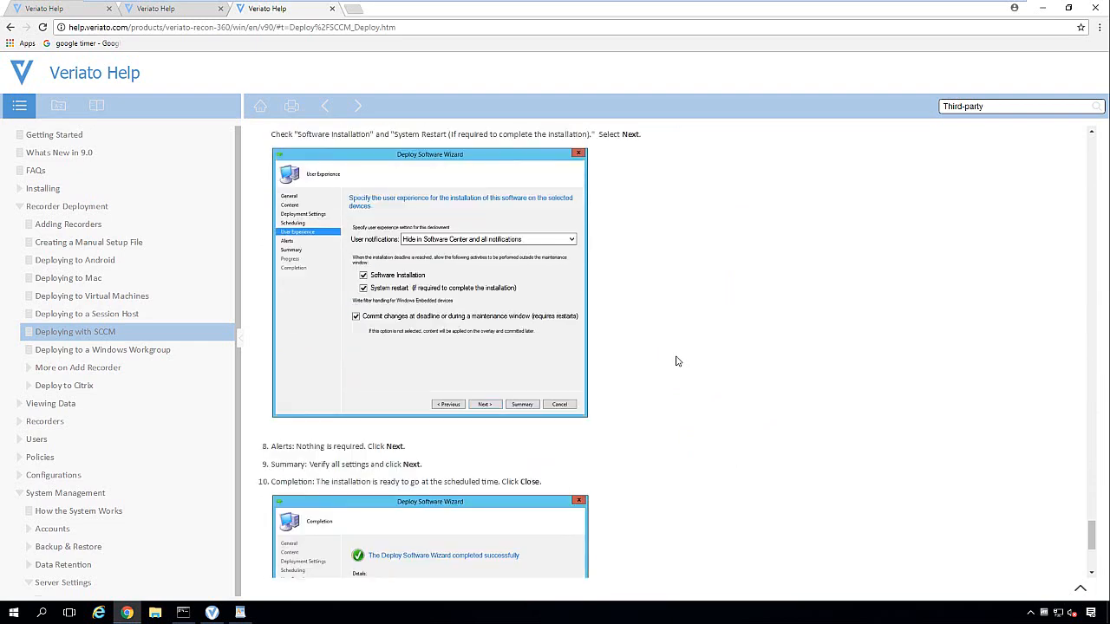